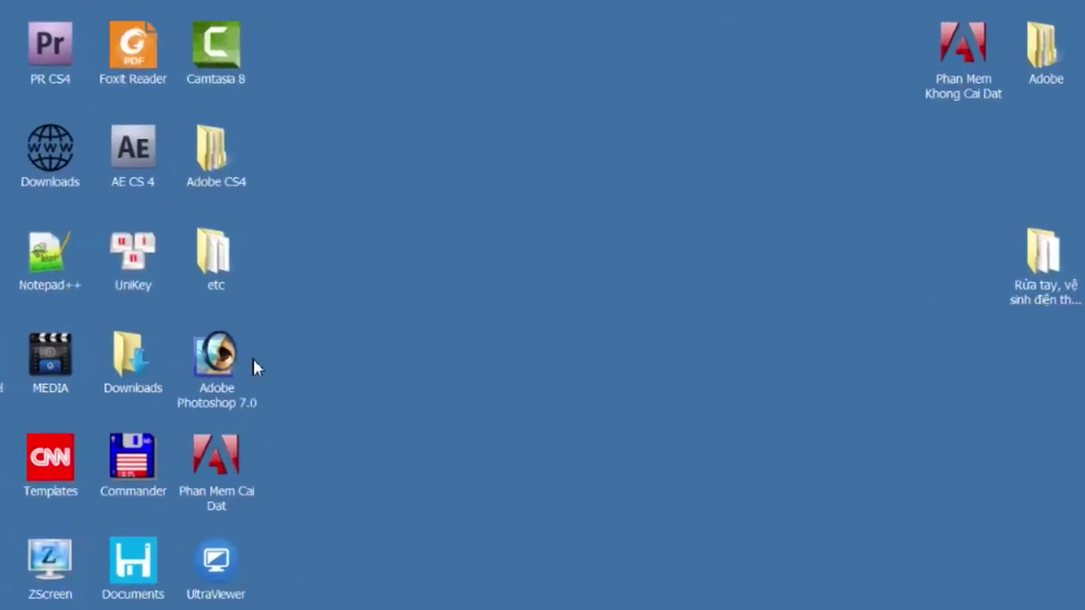
Step: Refresh the desktop and launch Adobe Photoshop 7.0 from its desktop shortcut
left_click(210, 360)
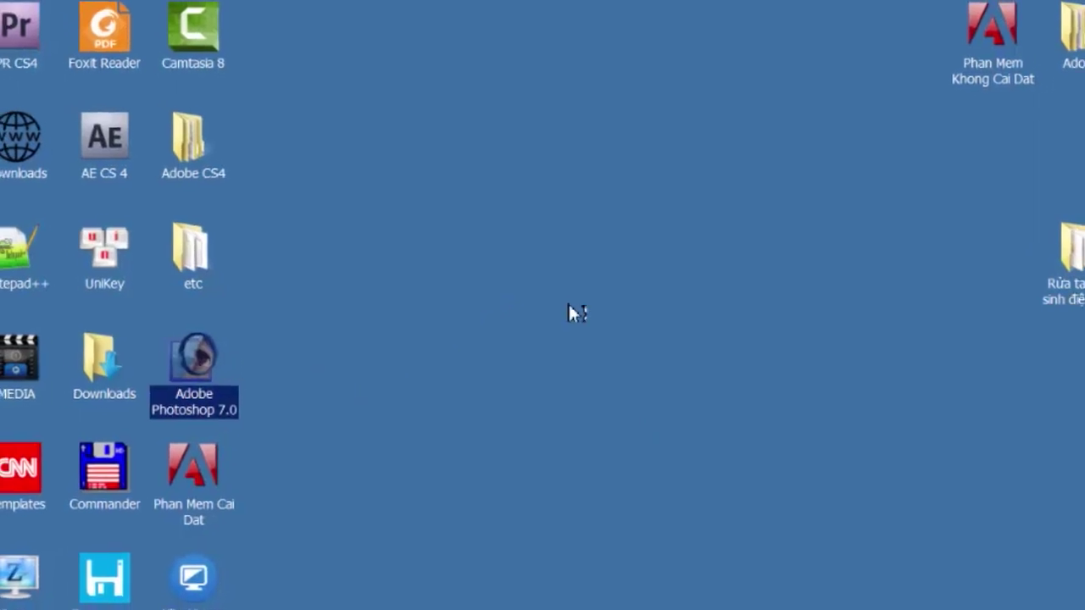
right_click(573, 299)
left_click(615, 379)
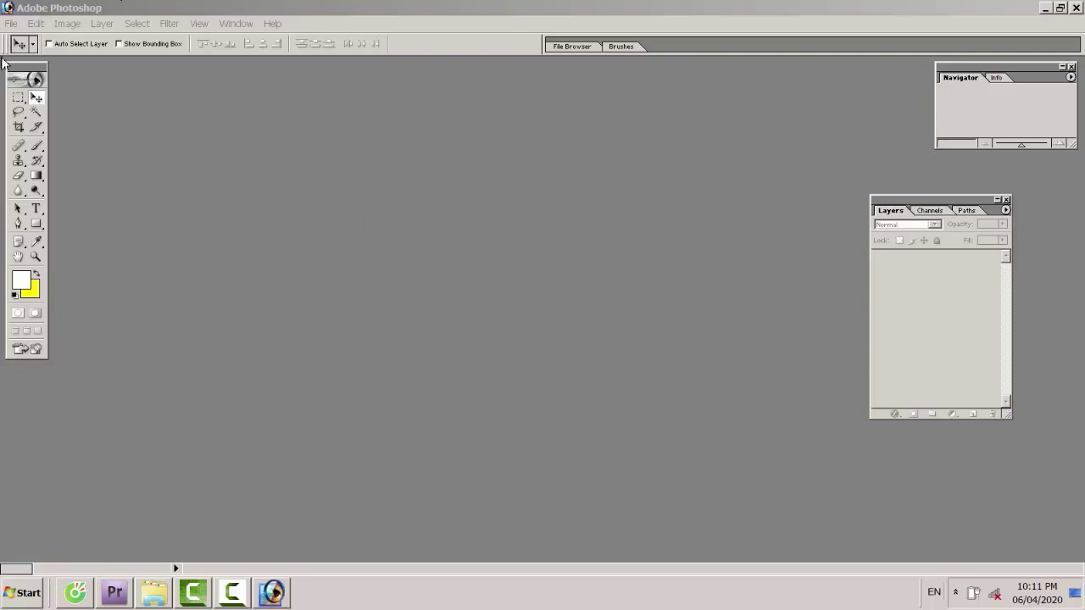
left_click(12, 24)
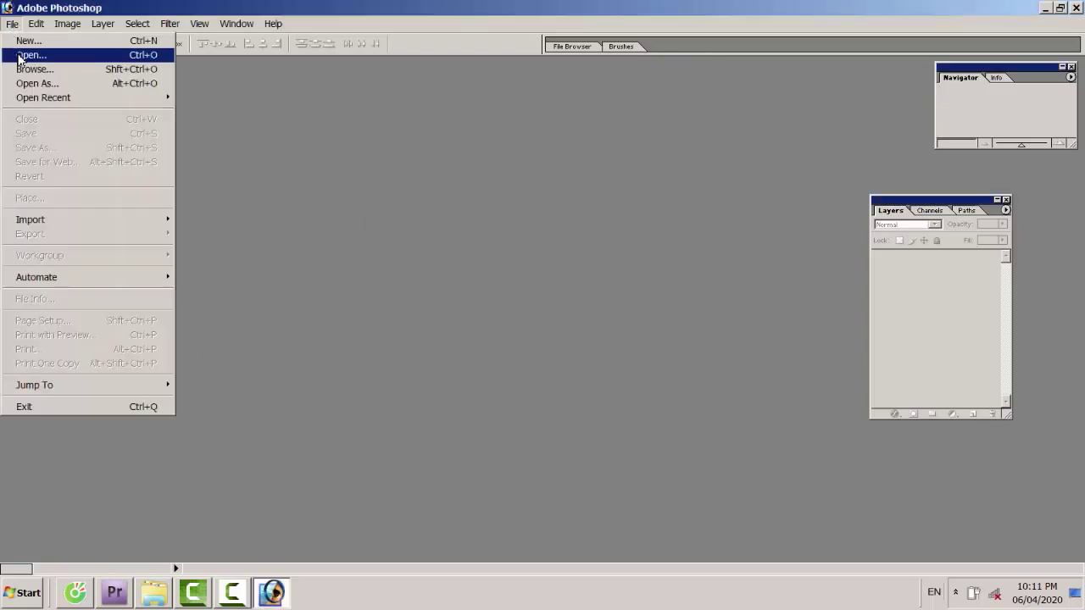
Step: Open the FILE CON DAU scan from the scan folder on DATA (D:)
left_click(21, 55)
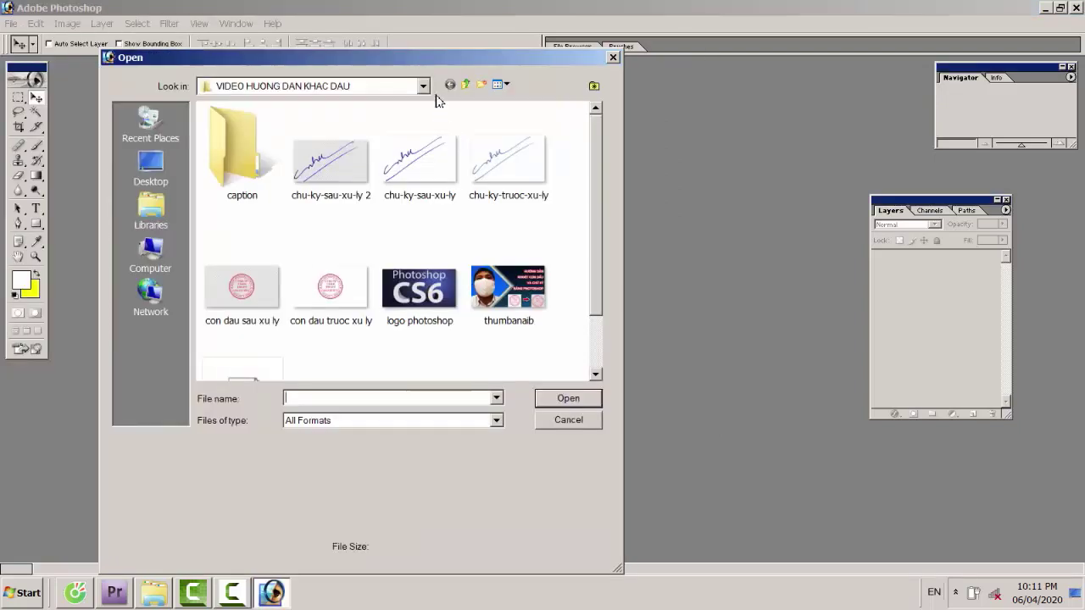
left_click(422, 87)
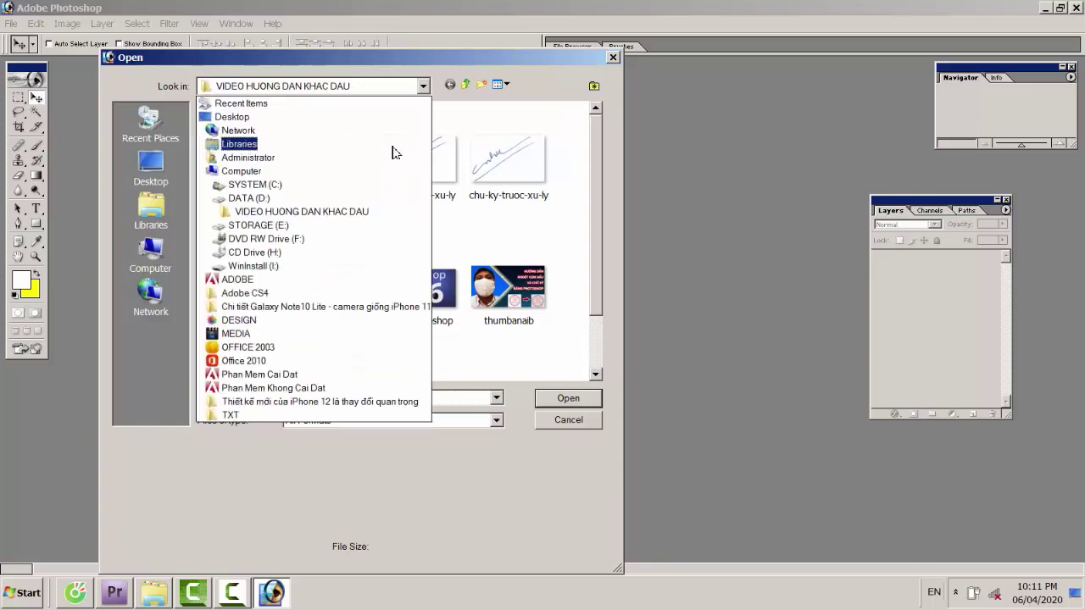
left_click(257, 201)
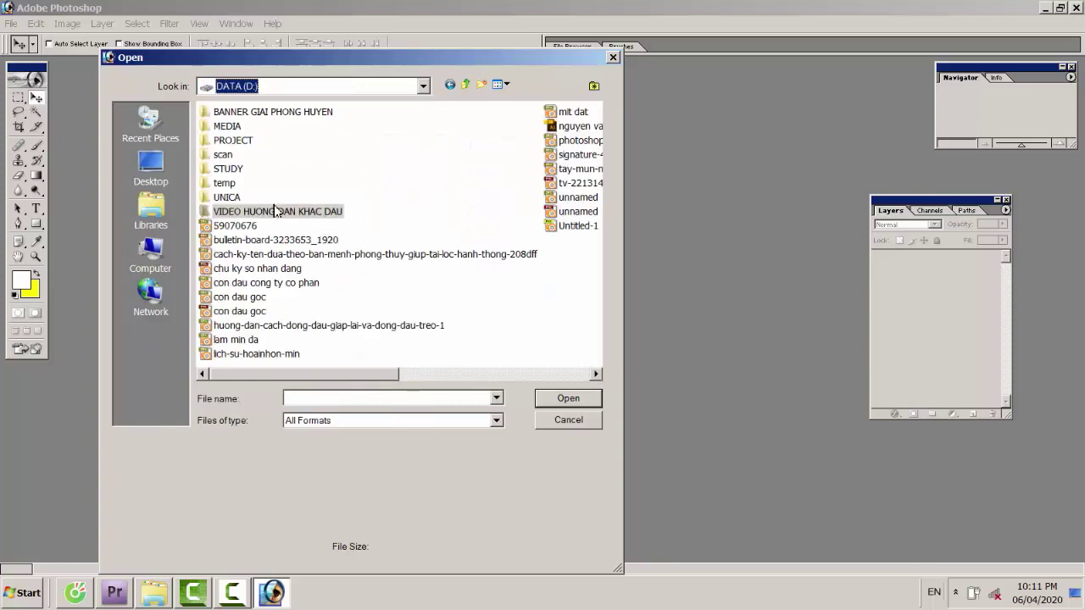
double_click(212, 156)
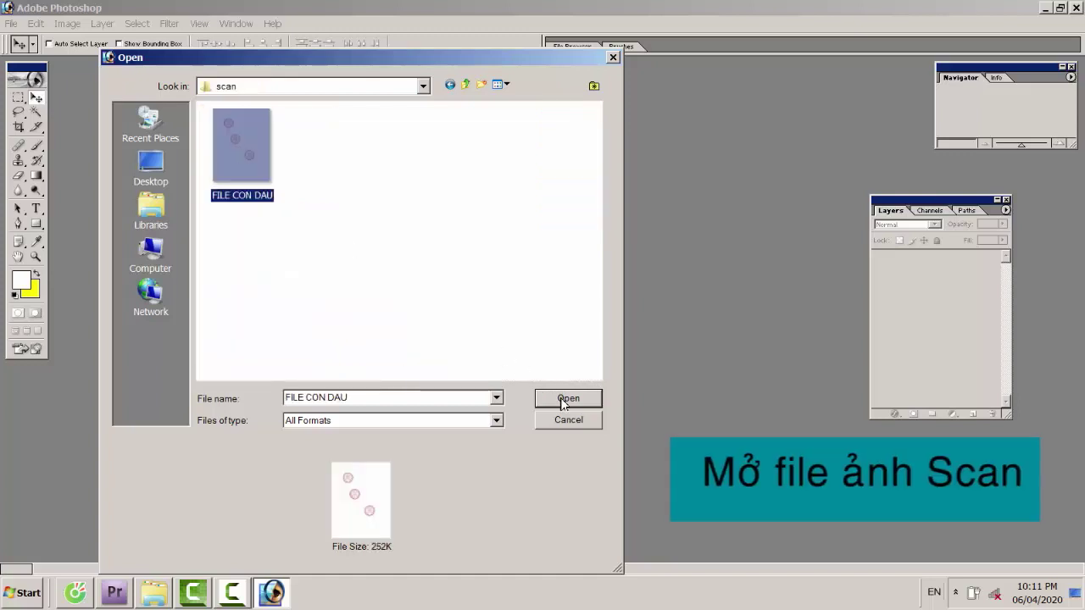
left_click(560, 398)
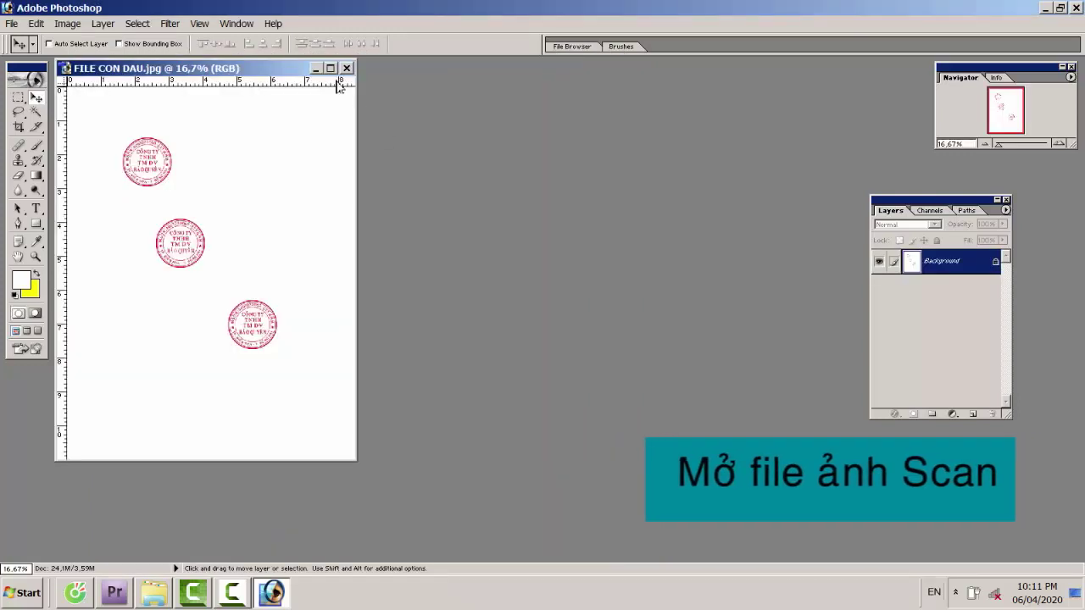
Step: Maximize the document window and zoom in on the stamps to 33.3%
left_click(330, 68)
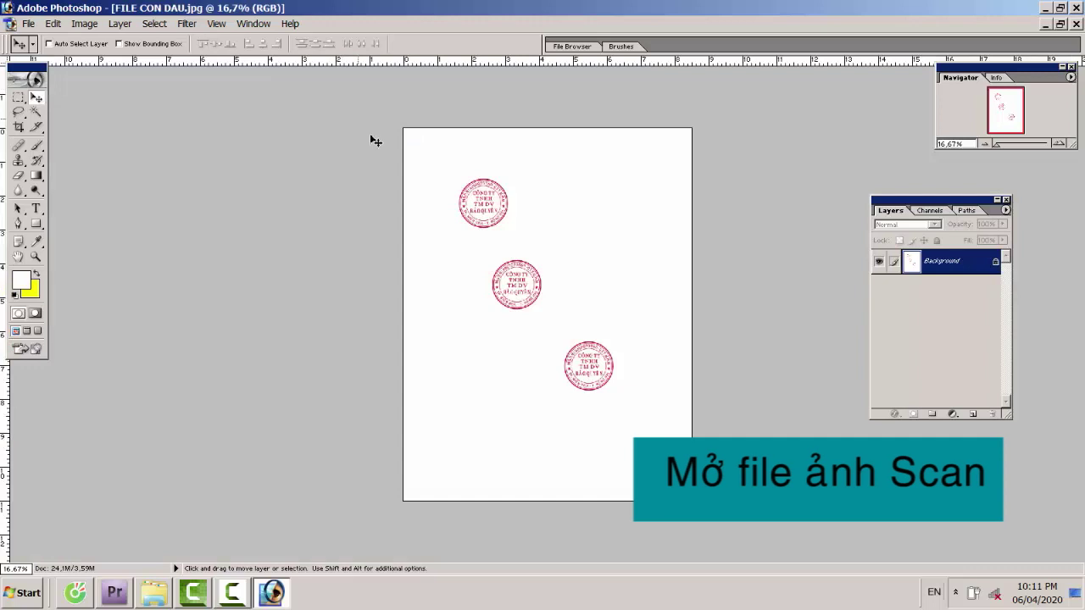
left_click(35, 256)
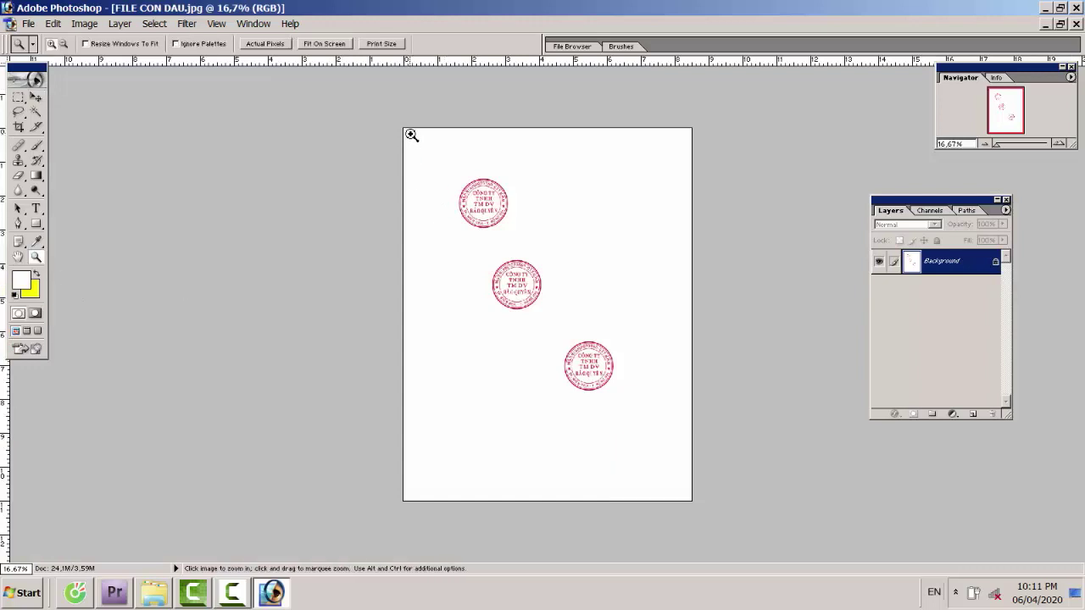
left_click(715, 520)
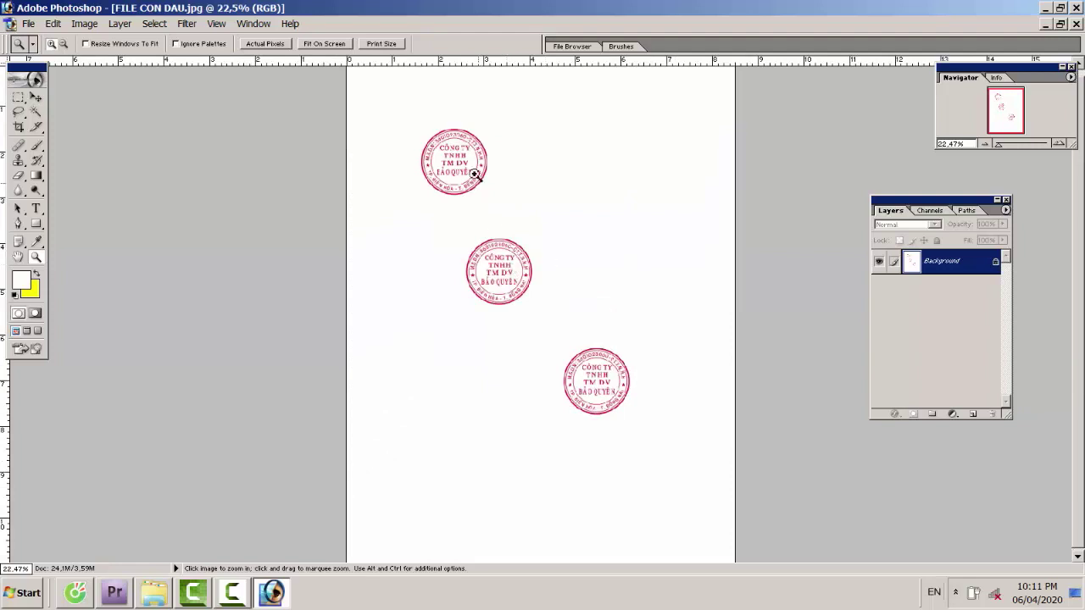
left_click(464, 159)
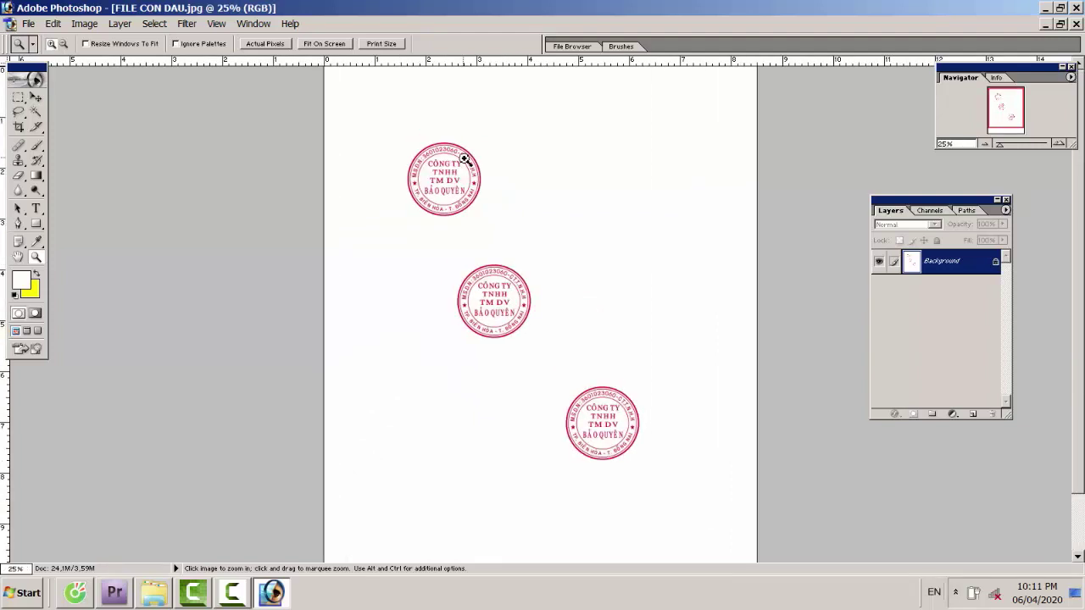
left_click(464, 158)
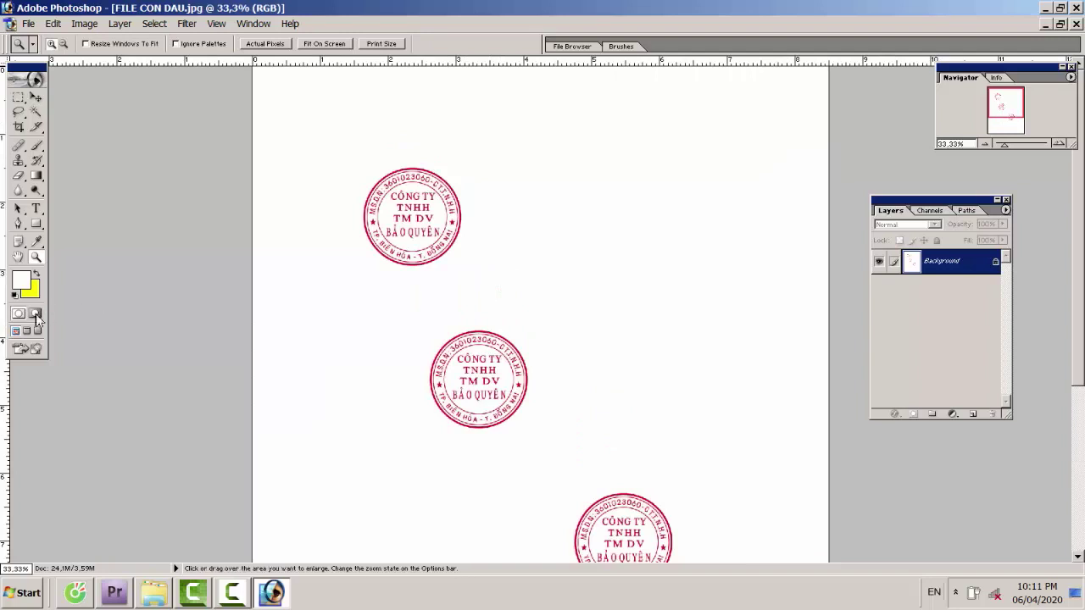
Step: Pan around the zoomed scan with the Hand tool to locate the middle stamp
left_click(21, 258)
scroll(482, 283, "down", 2)
scroll(554, 339, "up", 1)
scroll(554, 308, "down", 1)
scroll(507, 304, "down", 1)
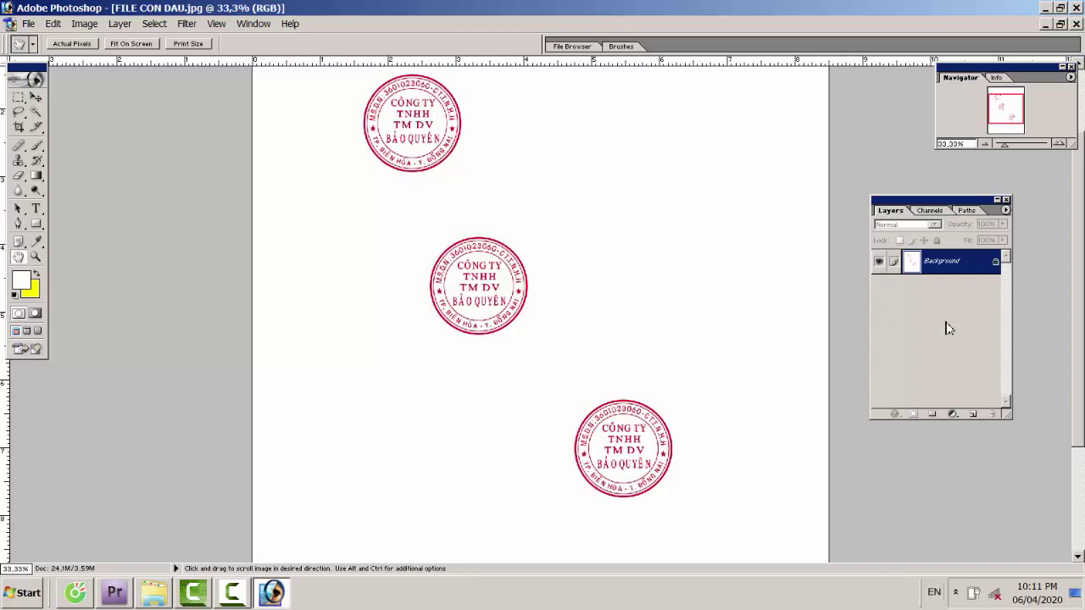
scroll(688, 300, "up", 1)
scroll(690, 297, "up", 1)
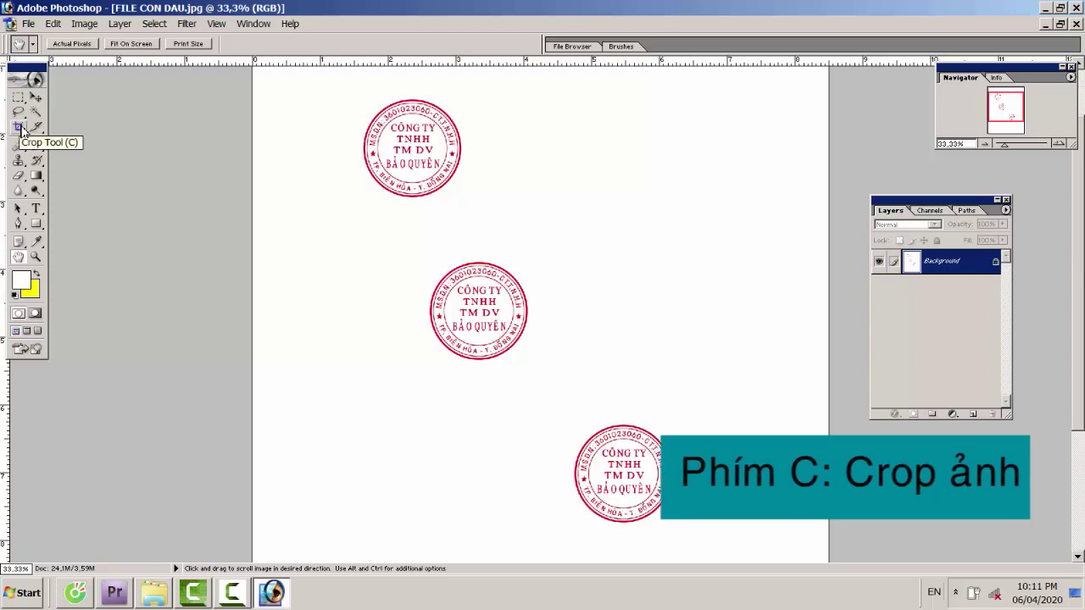
left_click(21, 129)
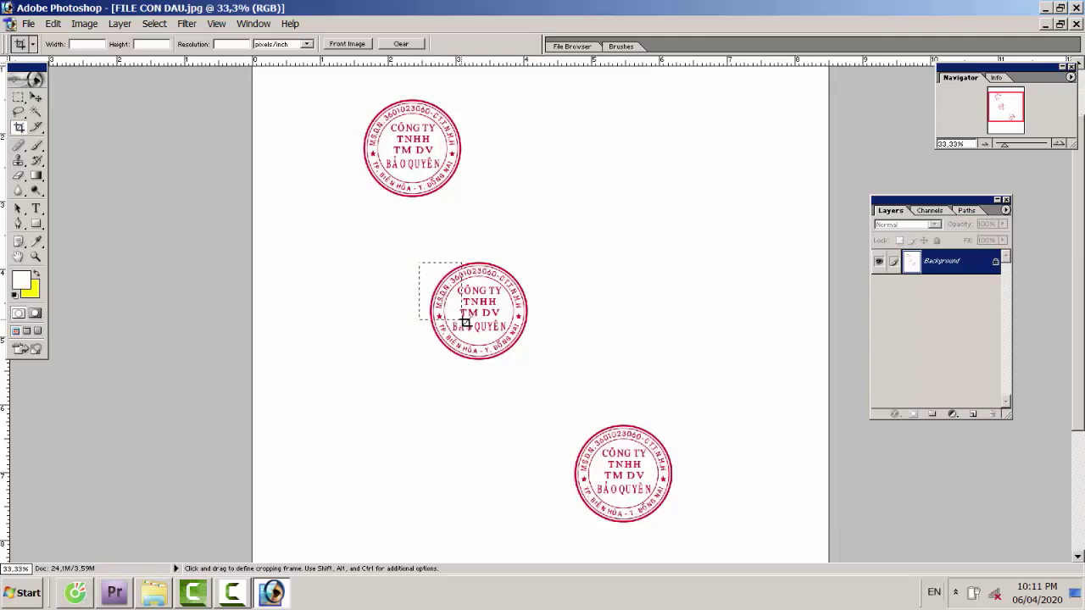
Step: Crop FILE CON DAU.jpg down to just the middle red stamp
left_click_drag(549, 363, 553, 364)
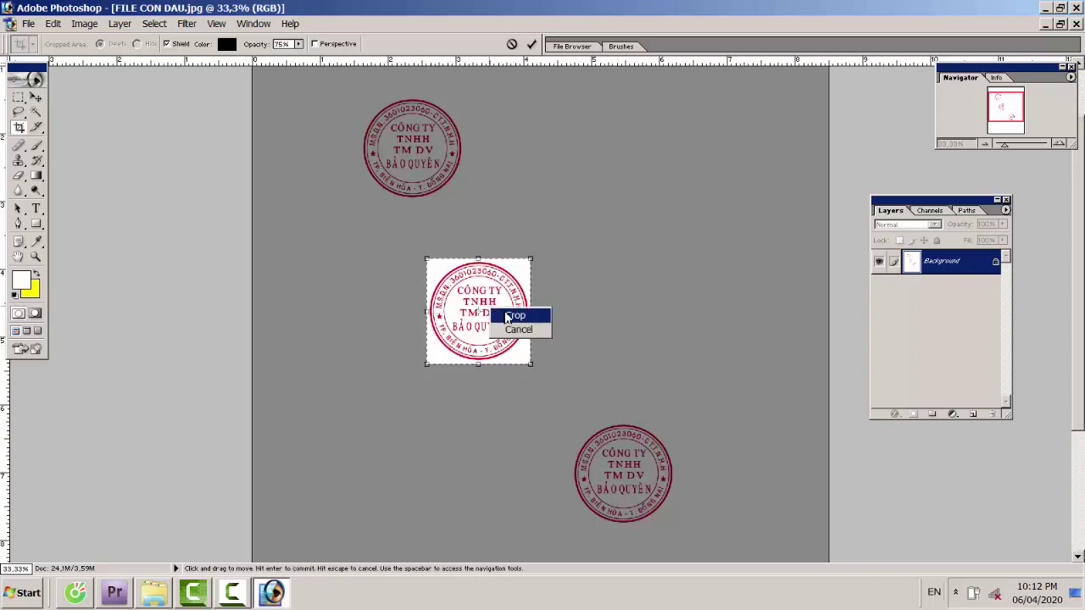
left_click(513, 317)
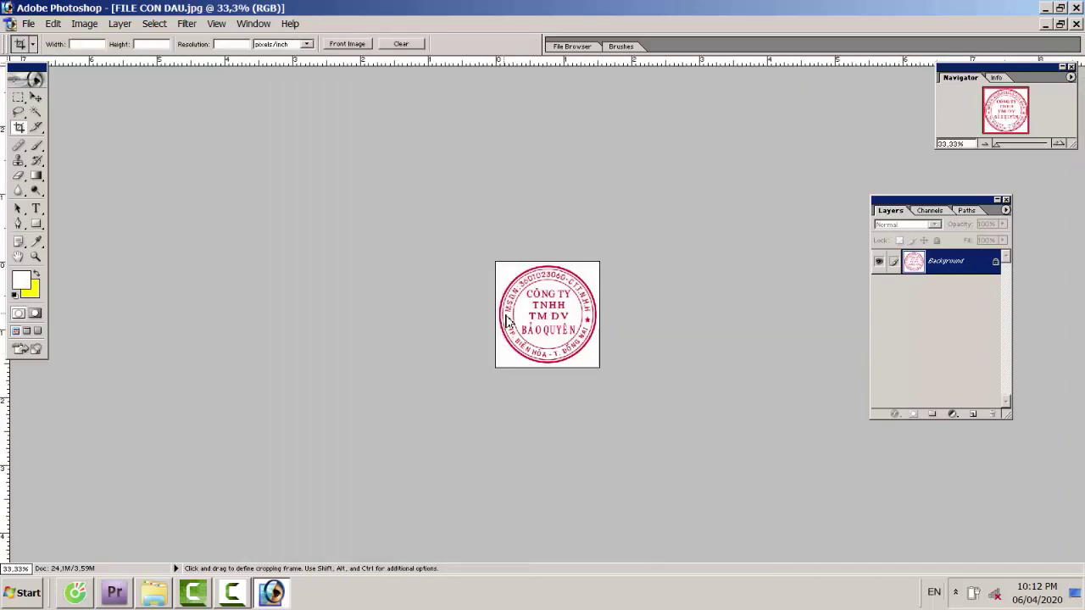
left_click(36, 258)
left_click(568, 318)
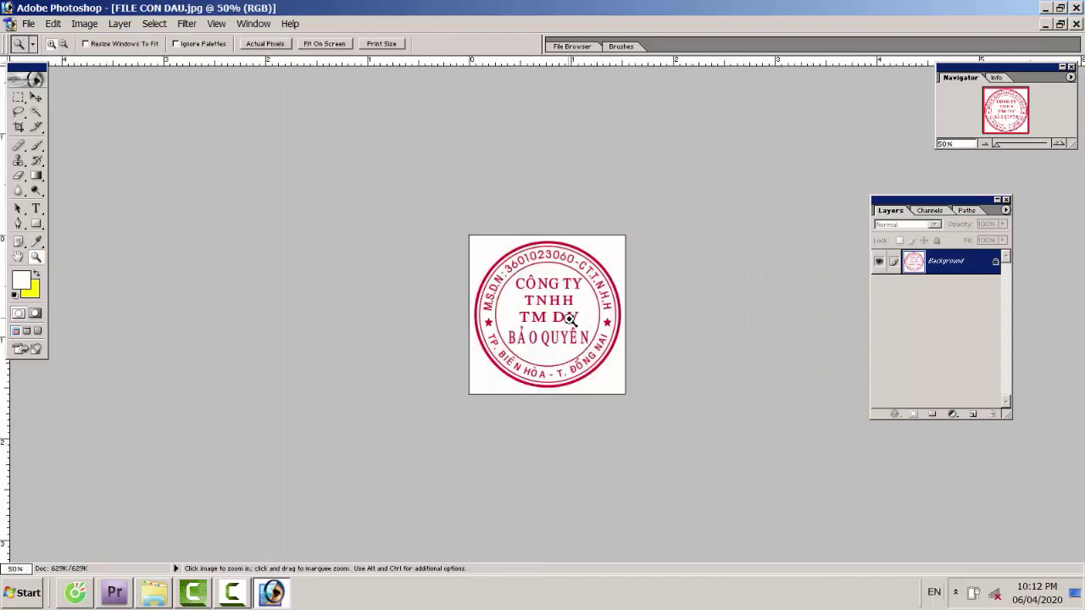
left_click(585, 321)
left_click(585, 321)
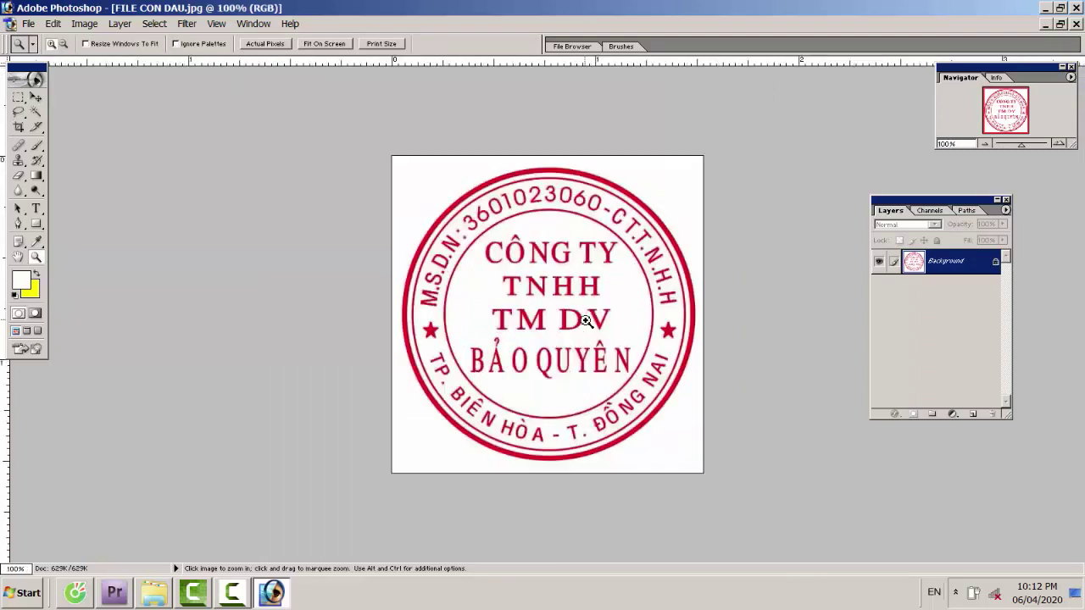
left_click(93, 27)
mouse_move(108, 61)
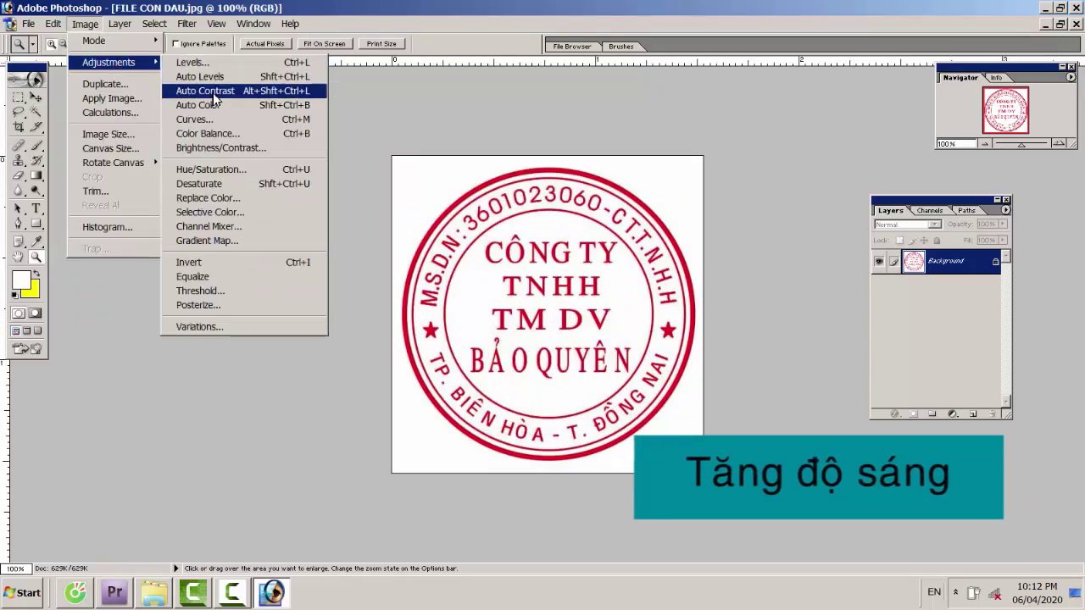
left_click(216, 148)
mouse_move(584, 163)
left_mouse_down()
mouse_move(636, 201)
mouse_move(621, 202)
left_mouse_up()
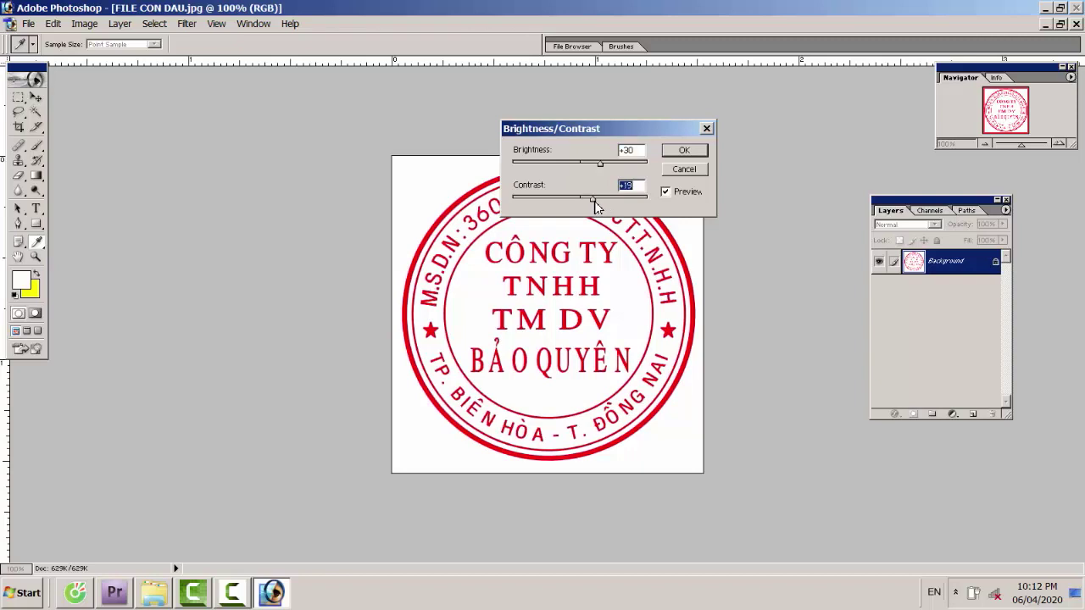
left_click_drag(607, 168, 615, 170)
left_click(674, 154)
key("z")
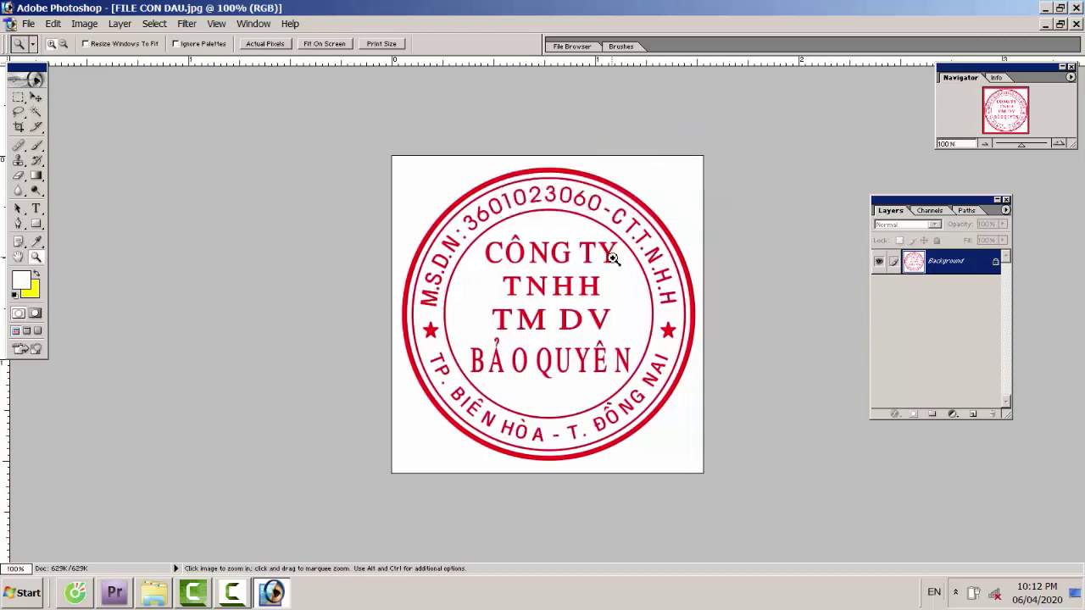
left_click(612, 259)
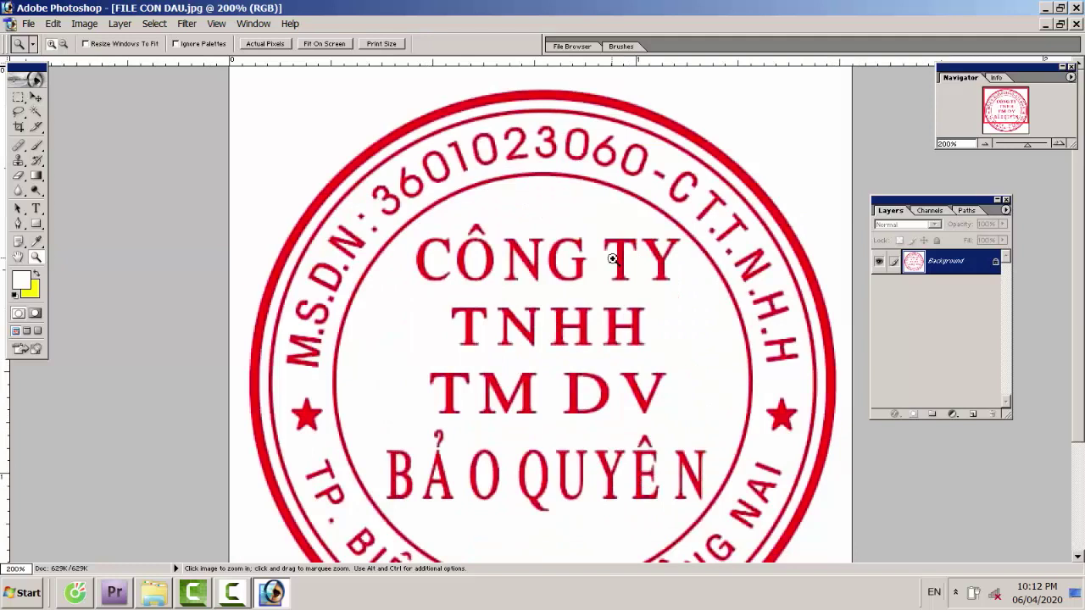
left_click(612, 259, "alt")
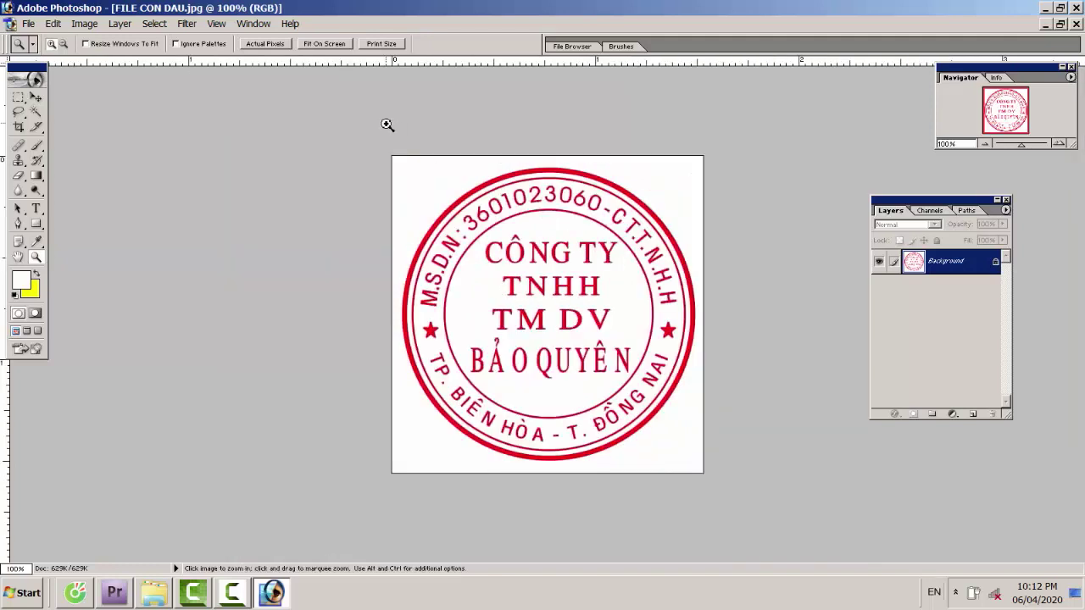
Step: Select the white background with Color Range set to Highlights, then invert the selection
left_click(154, 23)
left_click(174, 104)
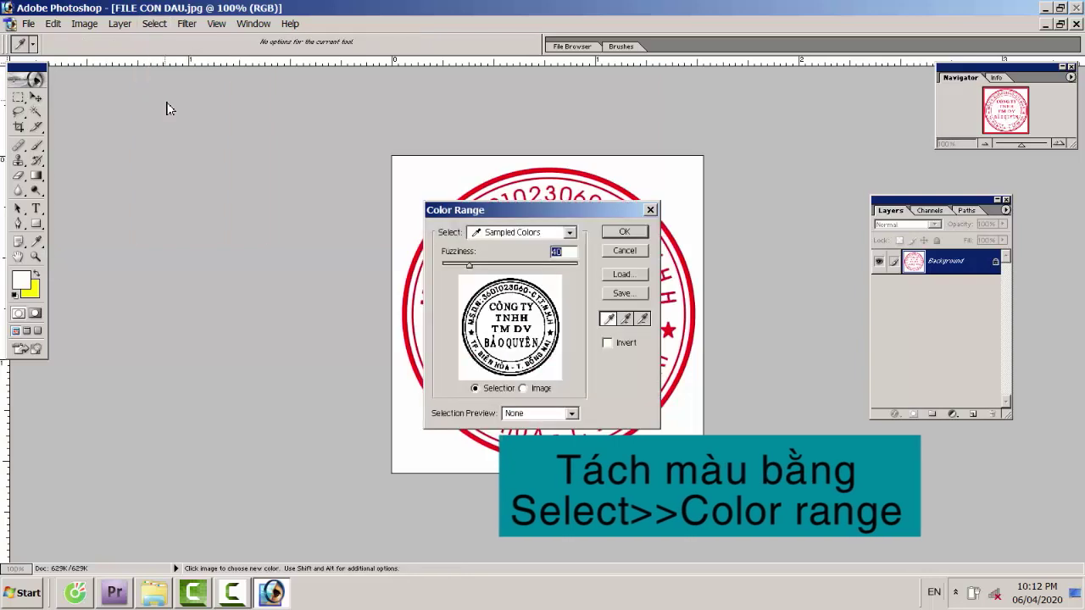
left_click(569, 233)
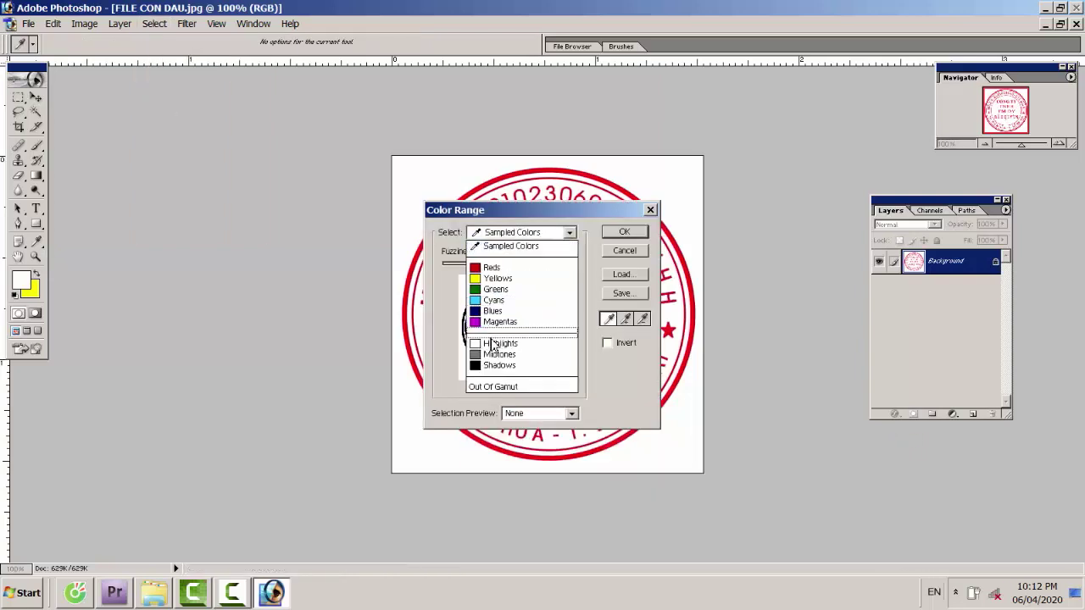
left_click(491, 344)
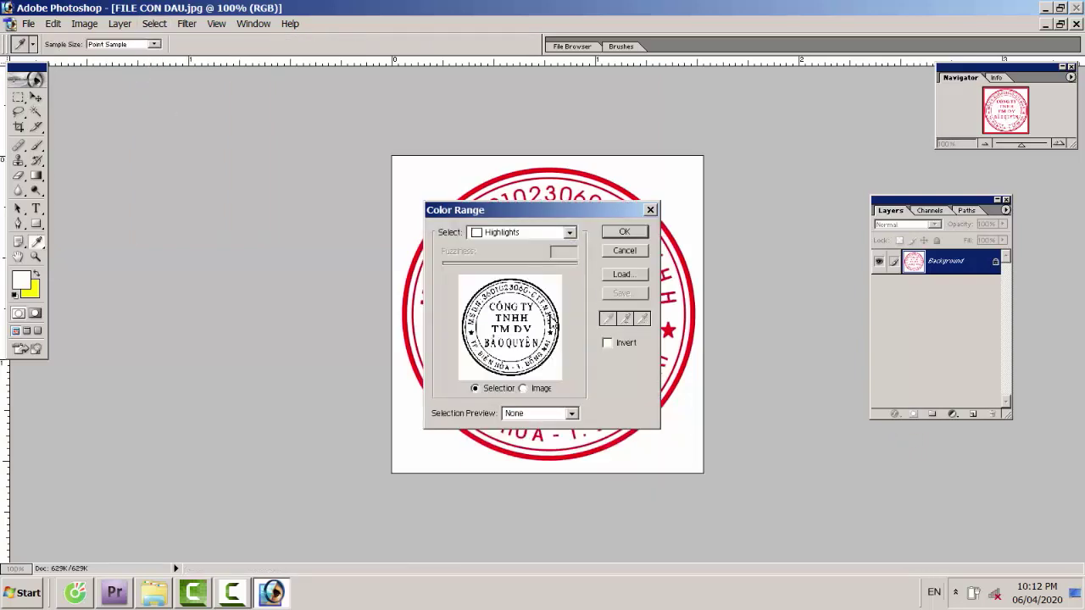
left_click(625, 233)
key("z")
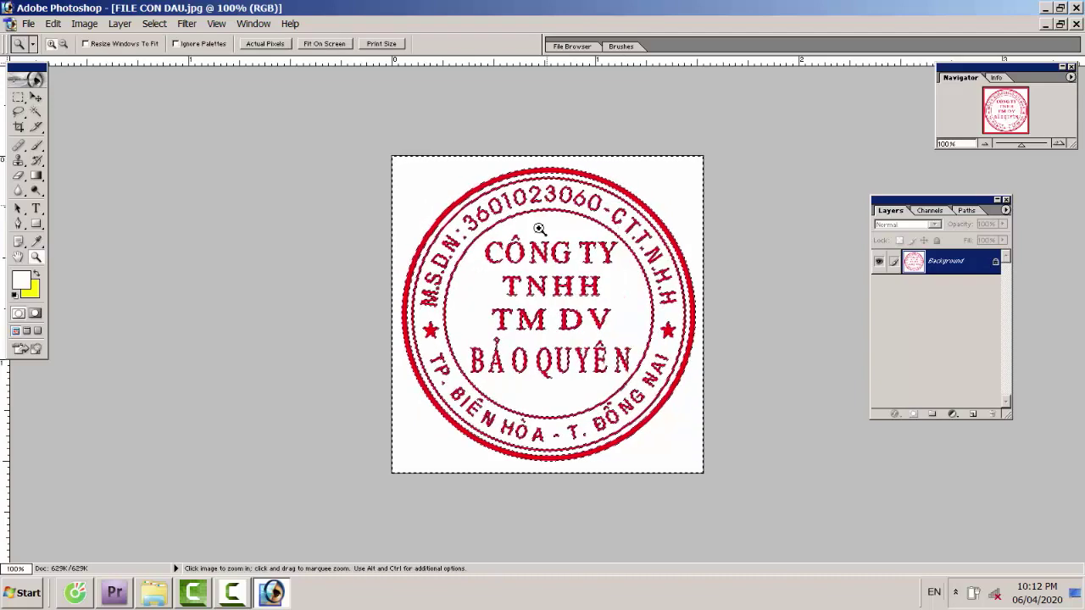
left_click(153, 24)
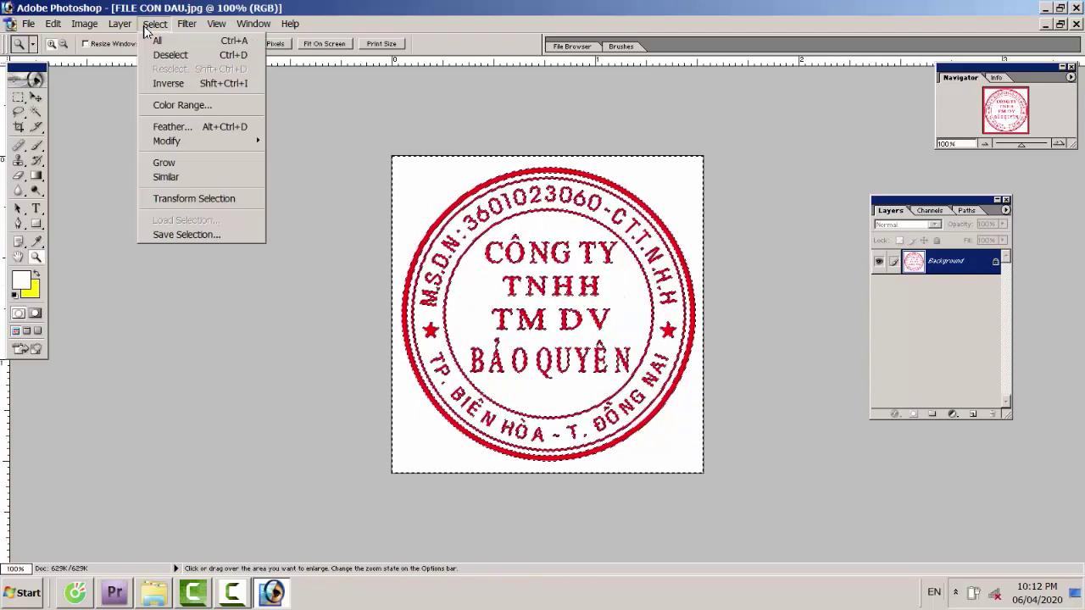
left_click(161, 84)
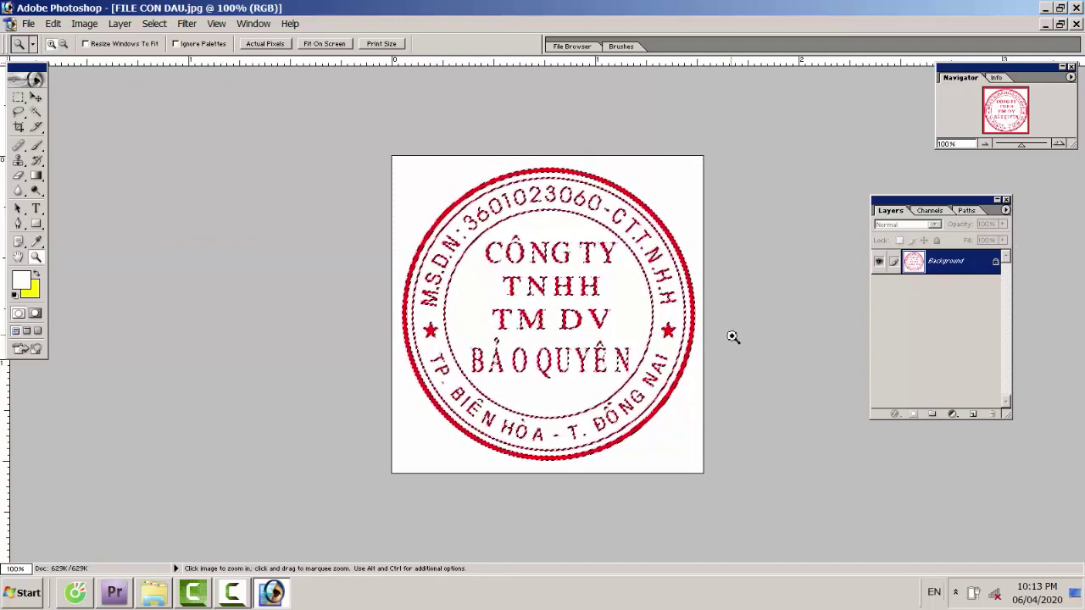
Step: Copy the selected stamp to a new layer and duplicate it twice with Ctrl+J
key("ctrl")
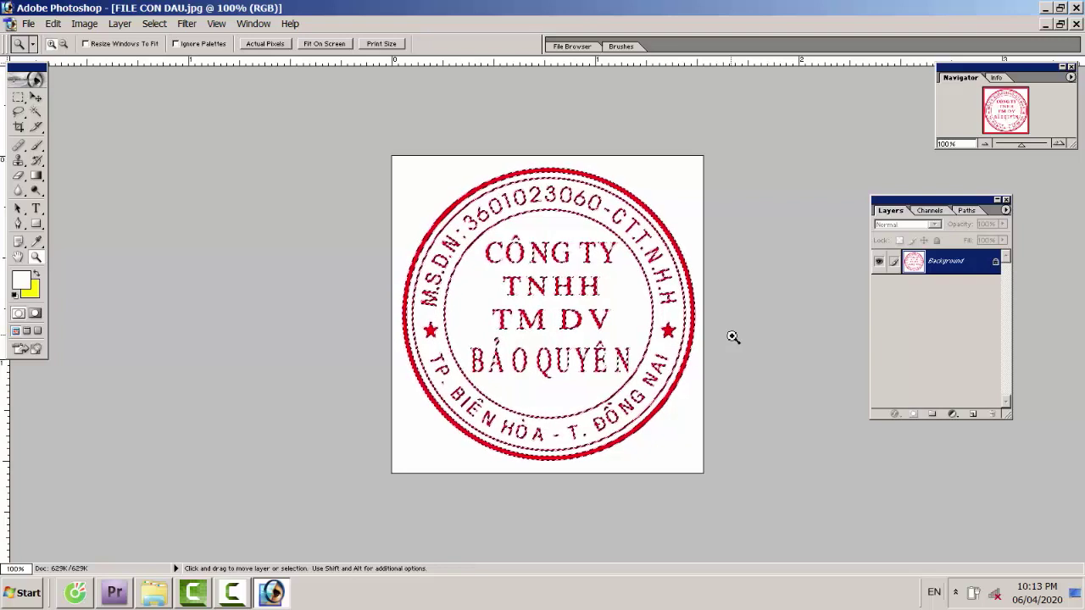
key("ctrl+j")
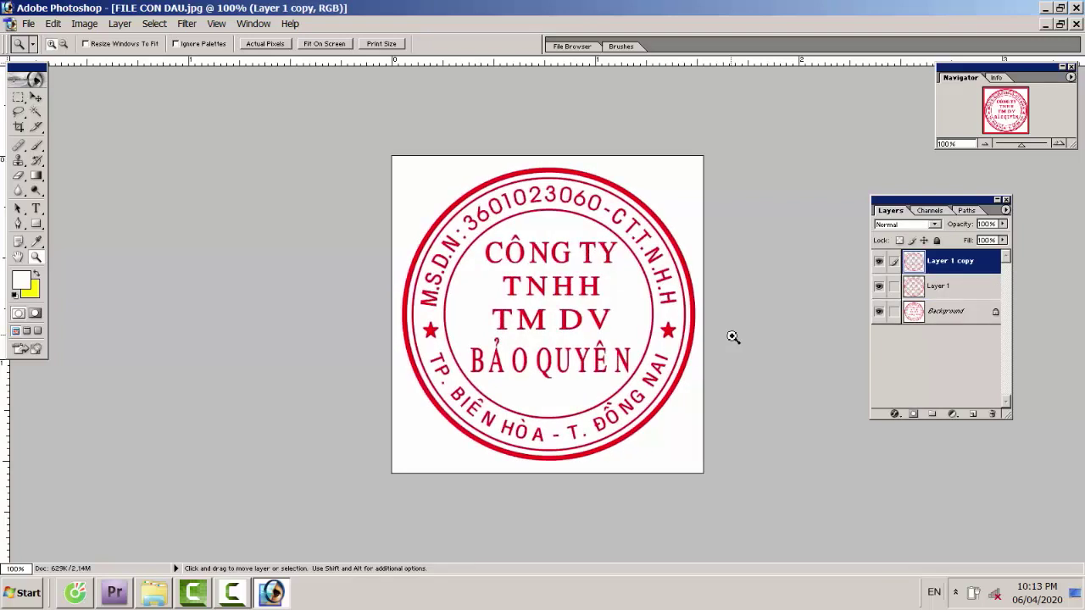
key("ctrl+j")
key("ctrl+j")
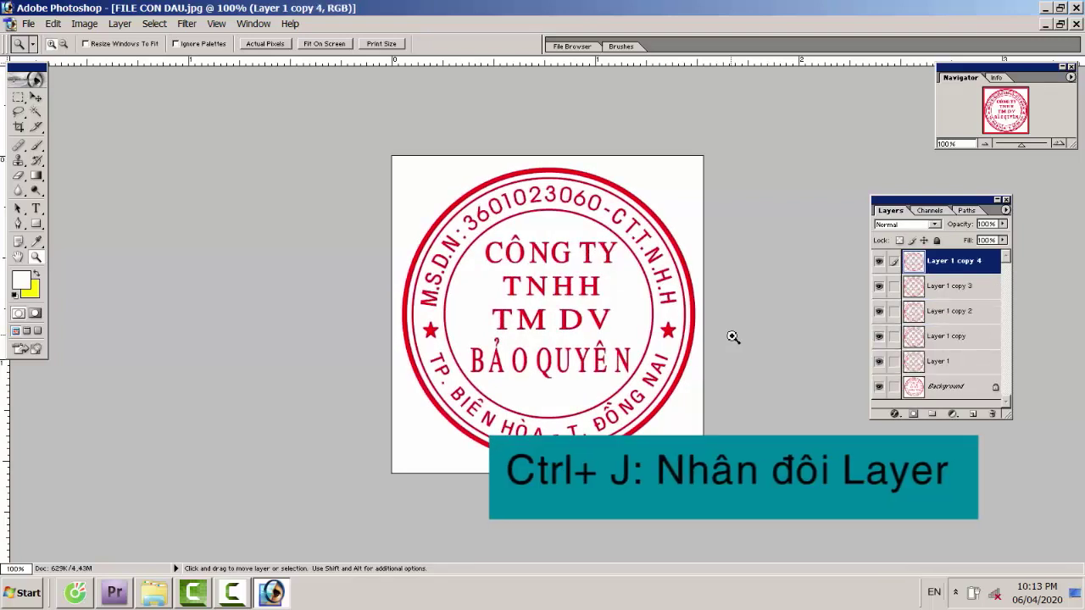
key("ctrl+j")
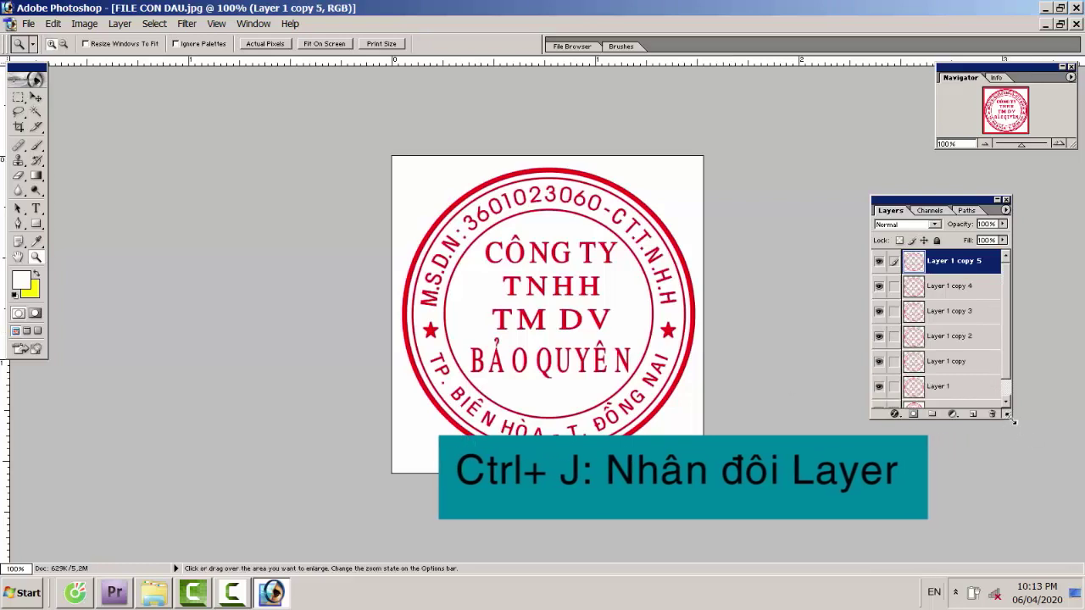
Step: Hide the Background layer and merge the stamp copies down into Layer 1
left_click_drag(1009, 415, 1018, 465)
left_click(879, 412)
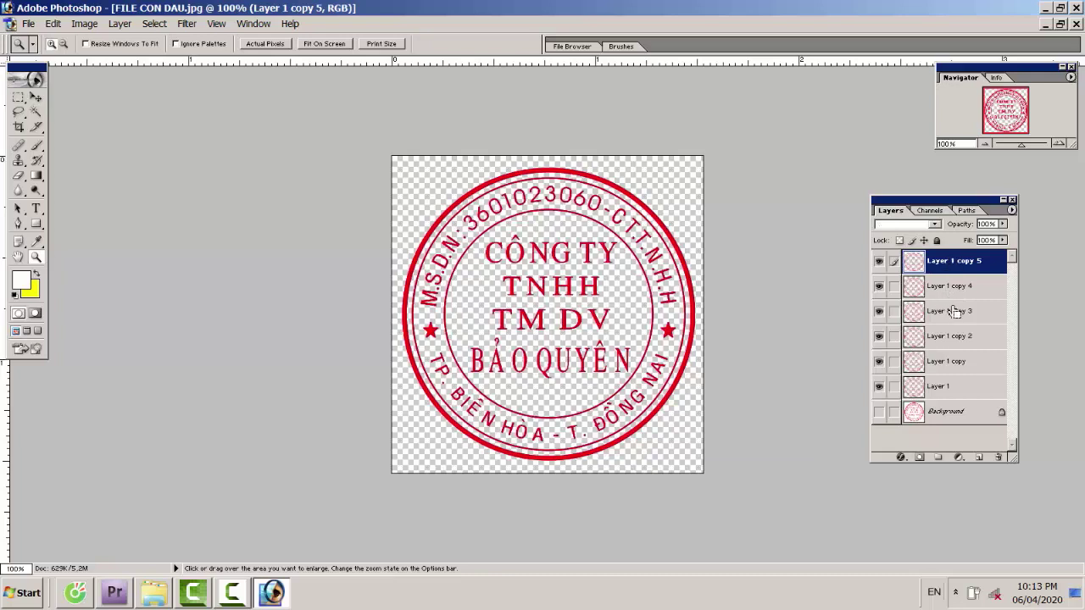
key("ctrl+e")
key("ctrl+e")
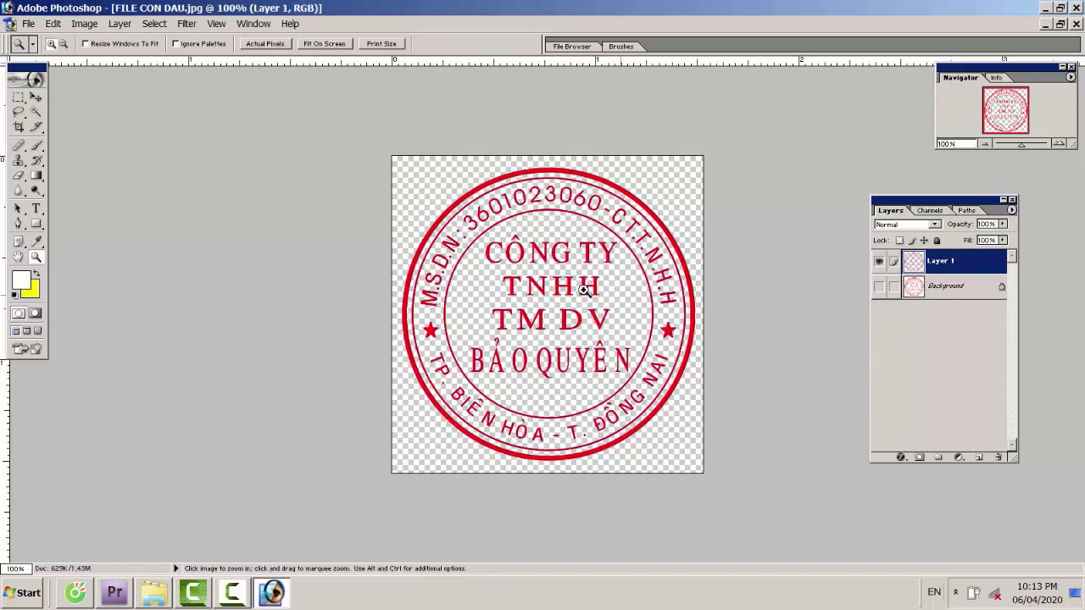
left_click(545, 269)
double_click(35, 257)
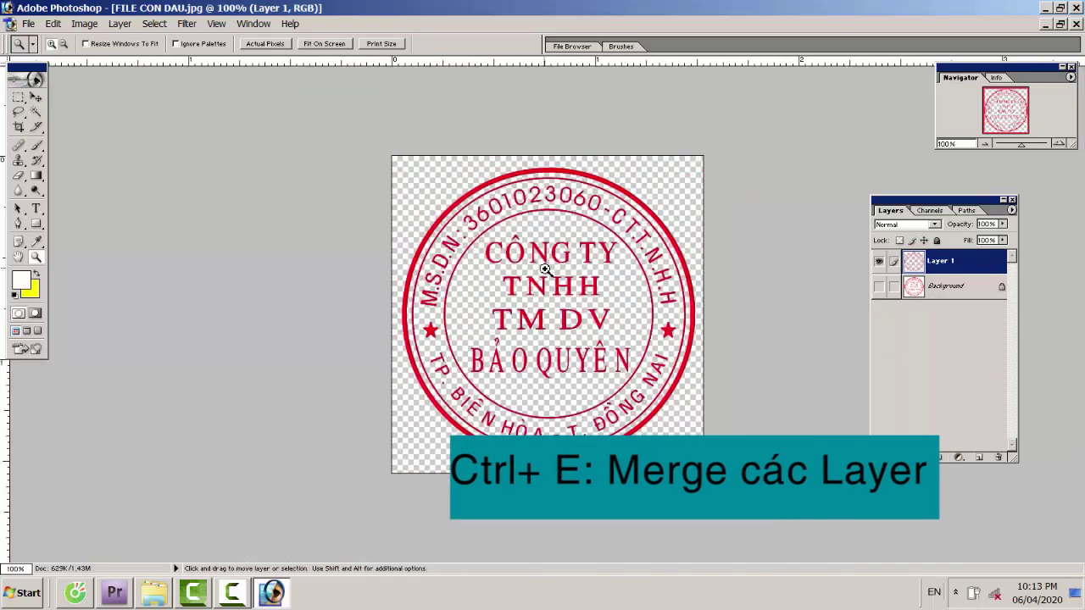
Step: Save the stamp as a PNG file named CON DAU CO QUAN in the scan folder
left_click(28, 24)
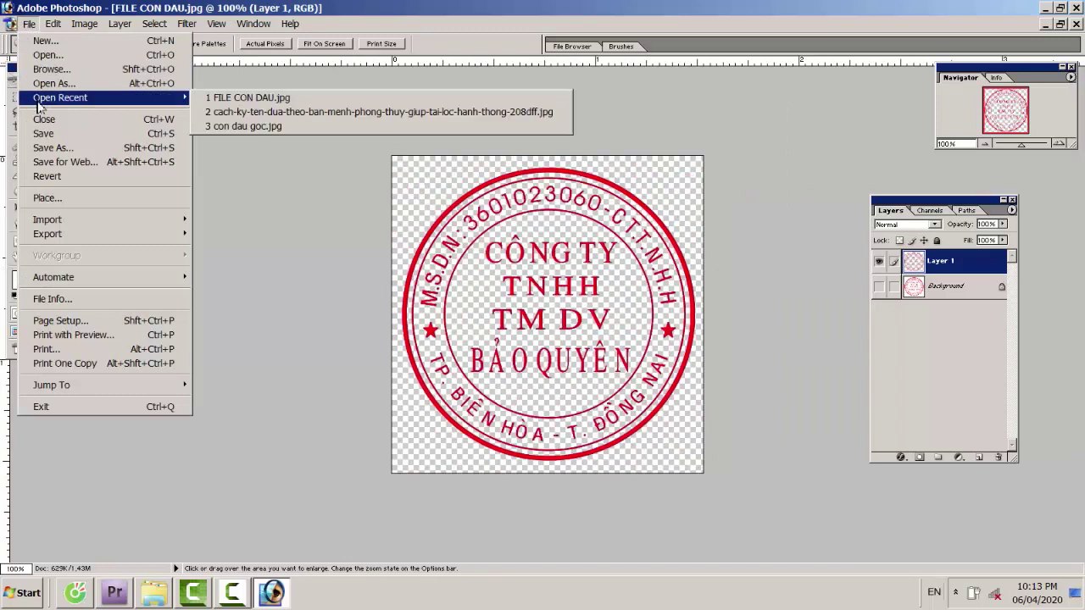
left_click(46, 149)
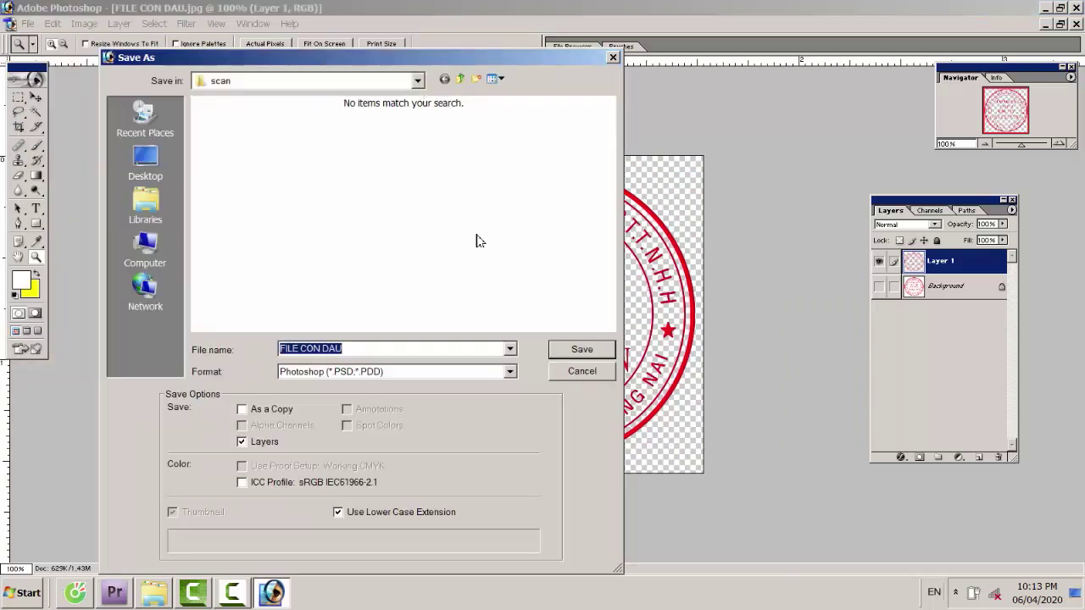
left_click(510, 372)
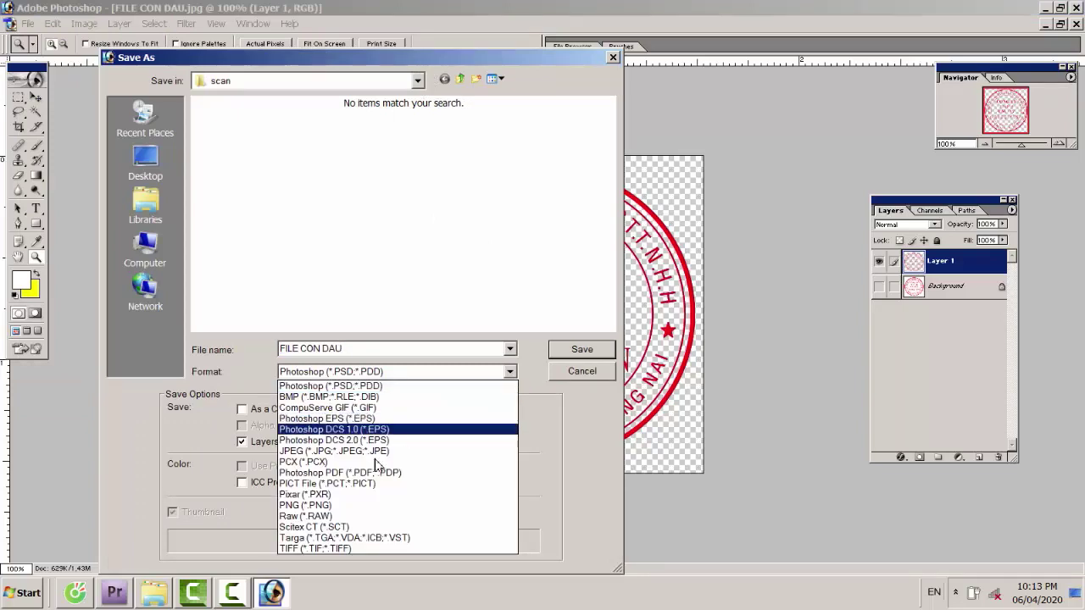
left_click(321, 505)
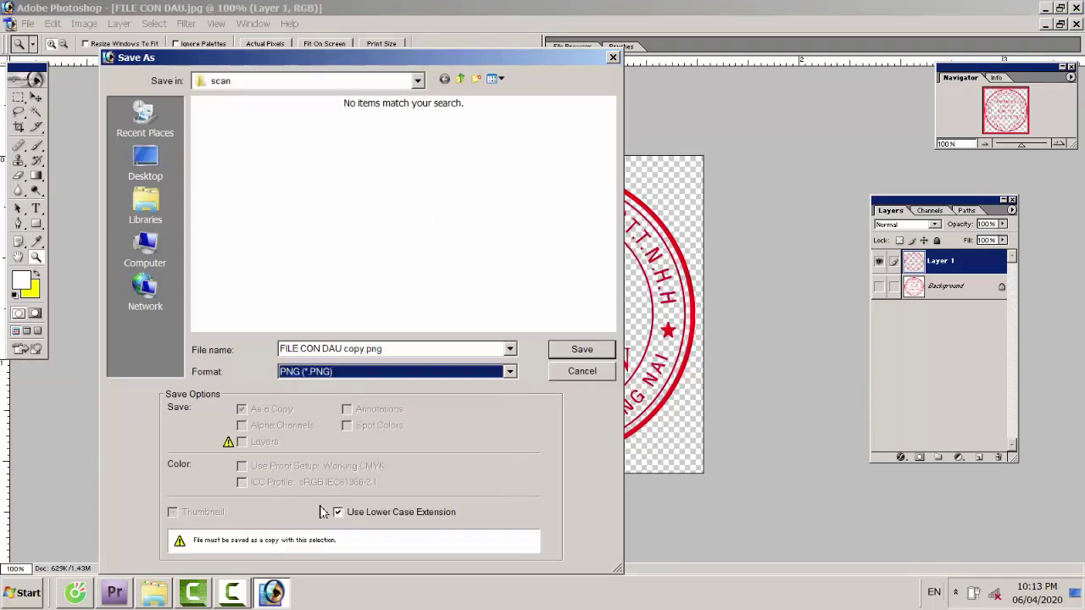
left_click(403, 349)
type("con")
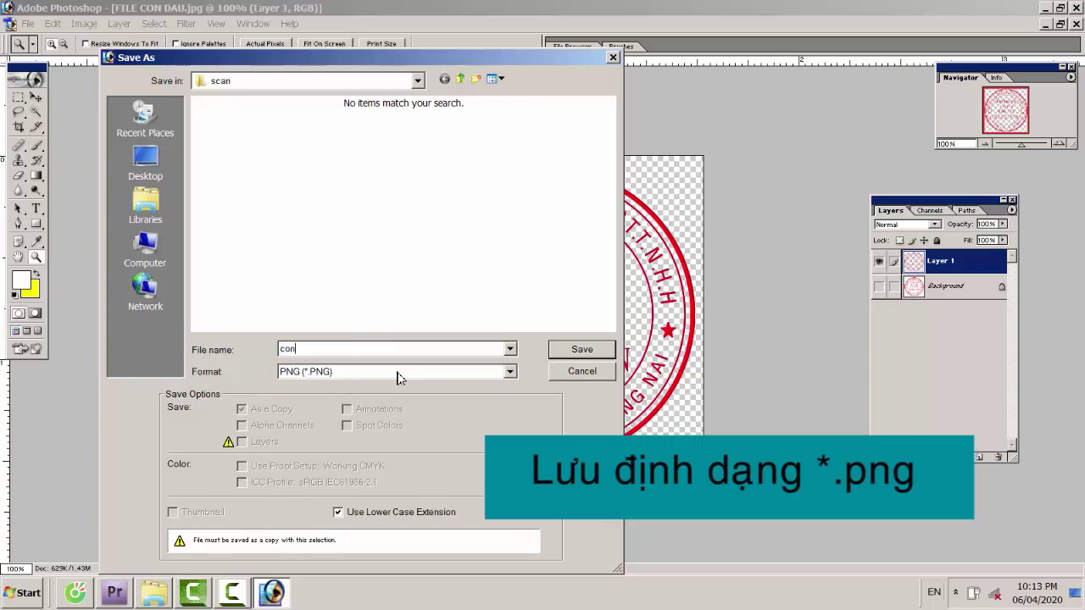
key("BackSpace")
key("BackSpace")
key("BackSpace")
type("CON DAU C")
type("O QUAN")
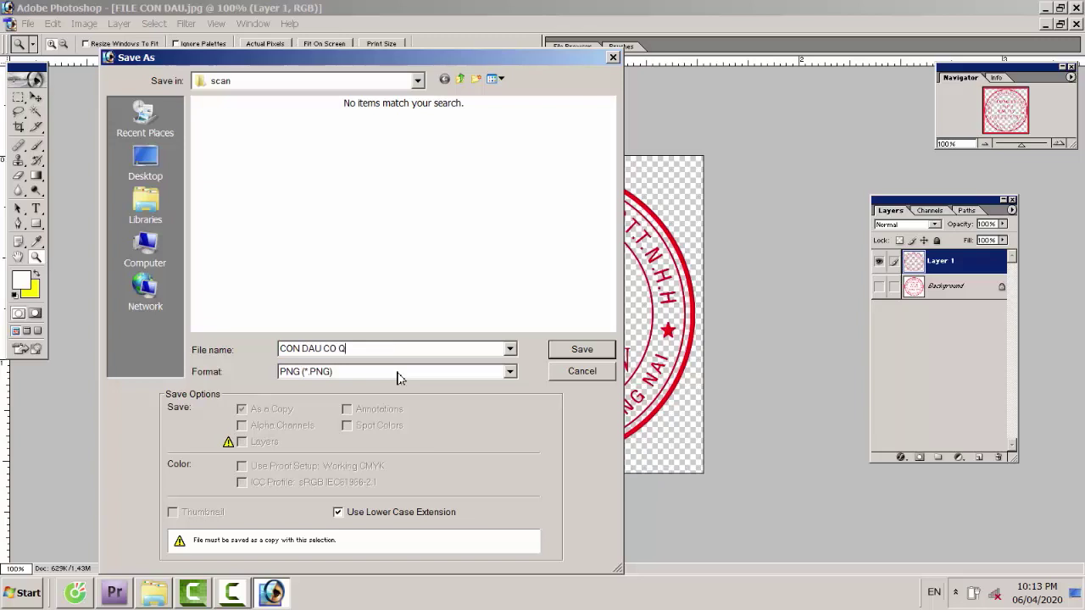
left_click(567, 353)
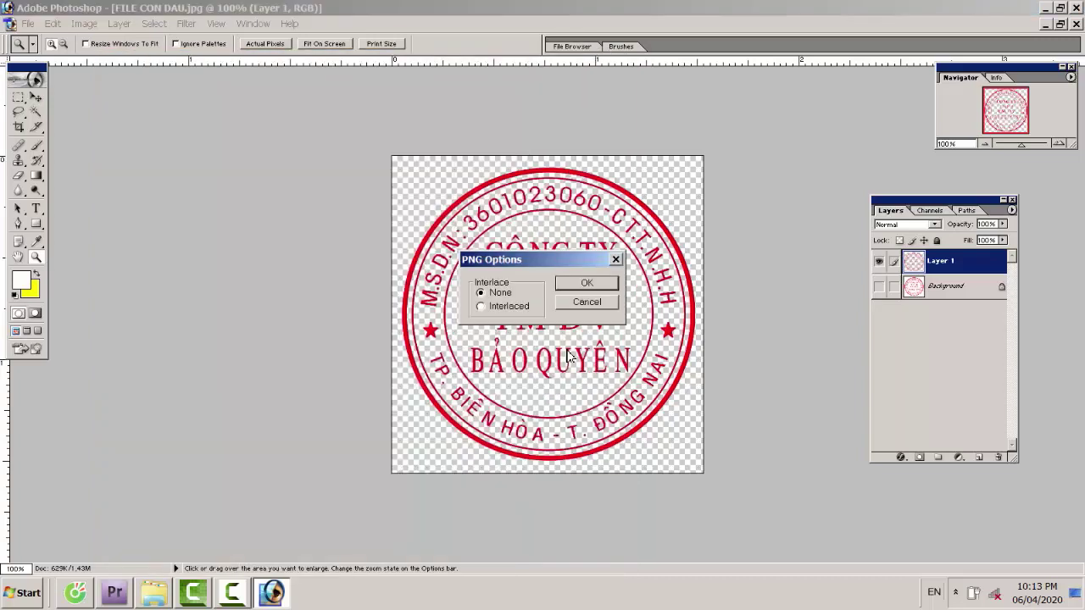
Step: Accept PNG Options with Interlace None, check the stamp edges close up, then minimize Photoshop
left_click(570, 285)
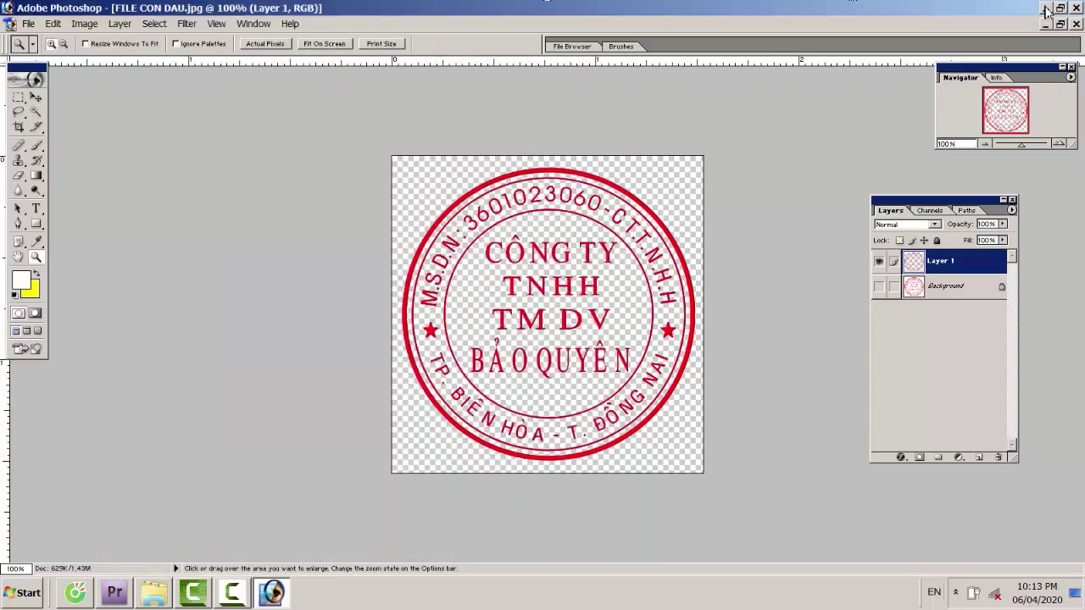
left_click(557, 318)
left_click(559, 313)
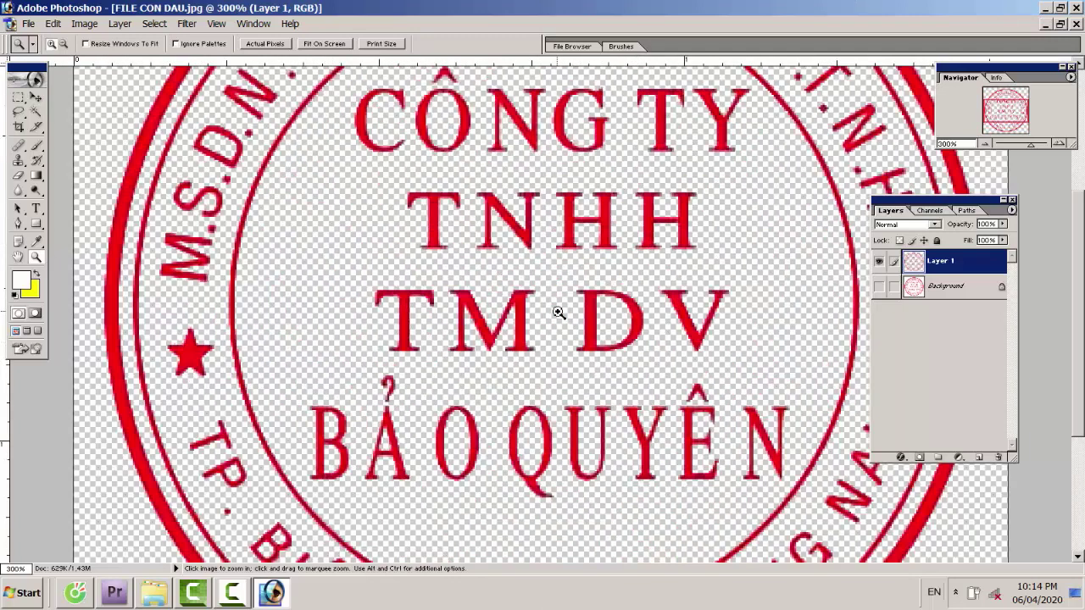
left_click(567, 307, "alt")
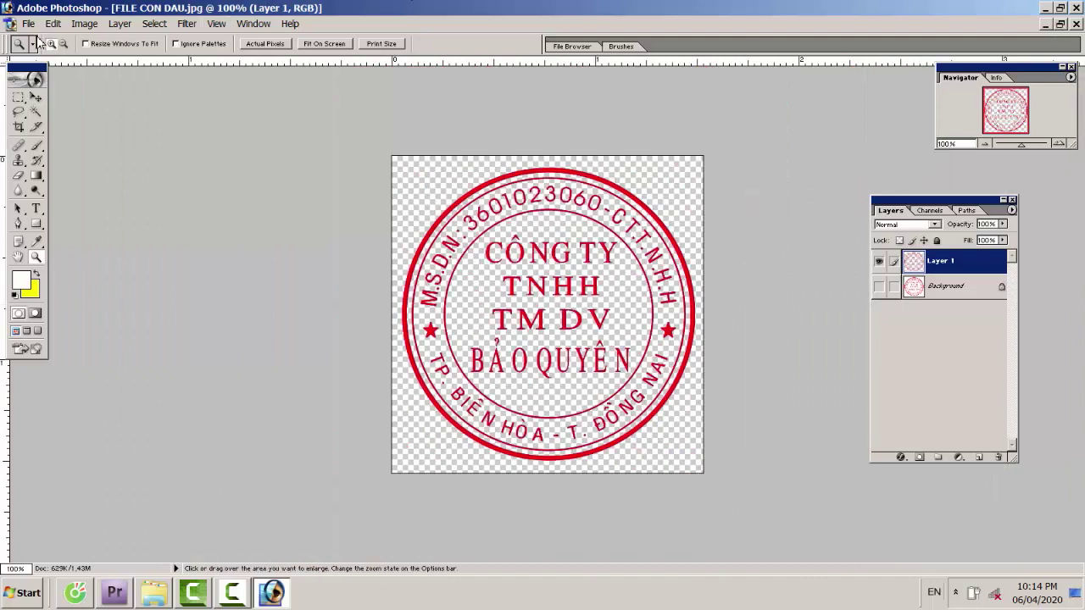
left_click(1044, 9)
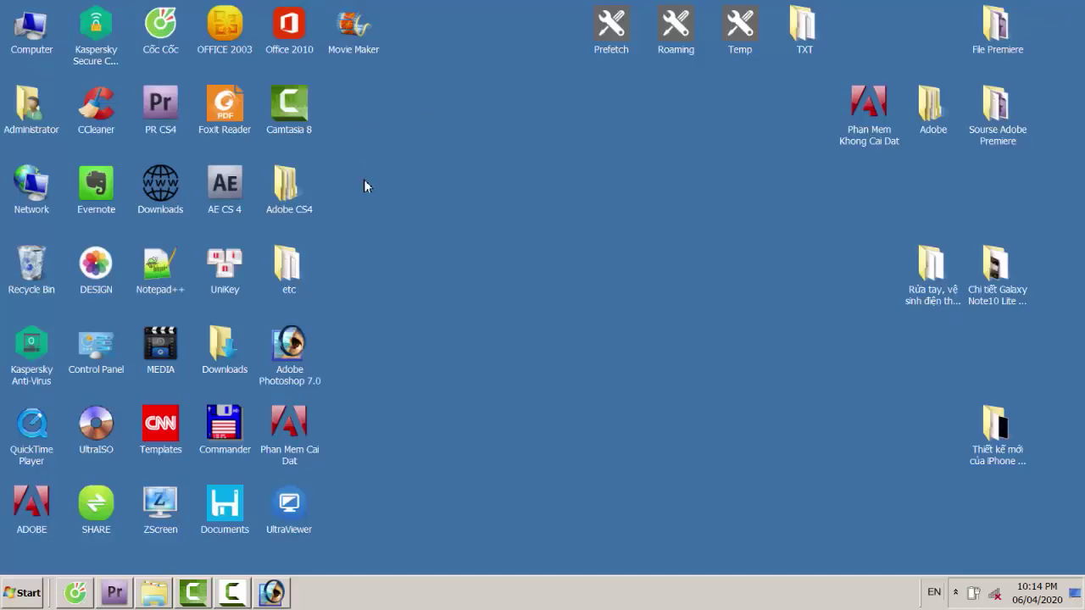
Step: Open the OFFICE 2003 desktop folder and launch Word 2003
double_click(237, 30)
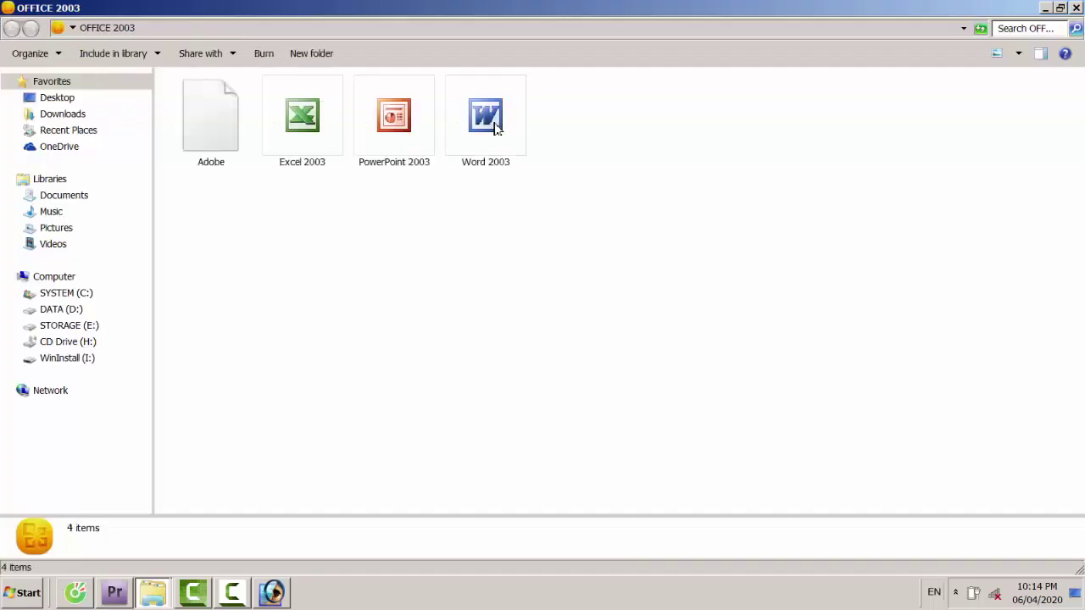
double_click(495, 131)
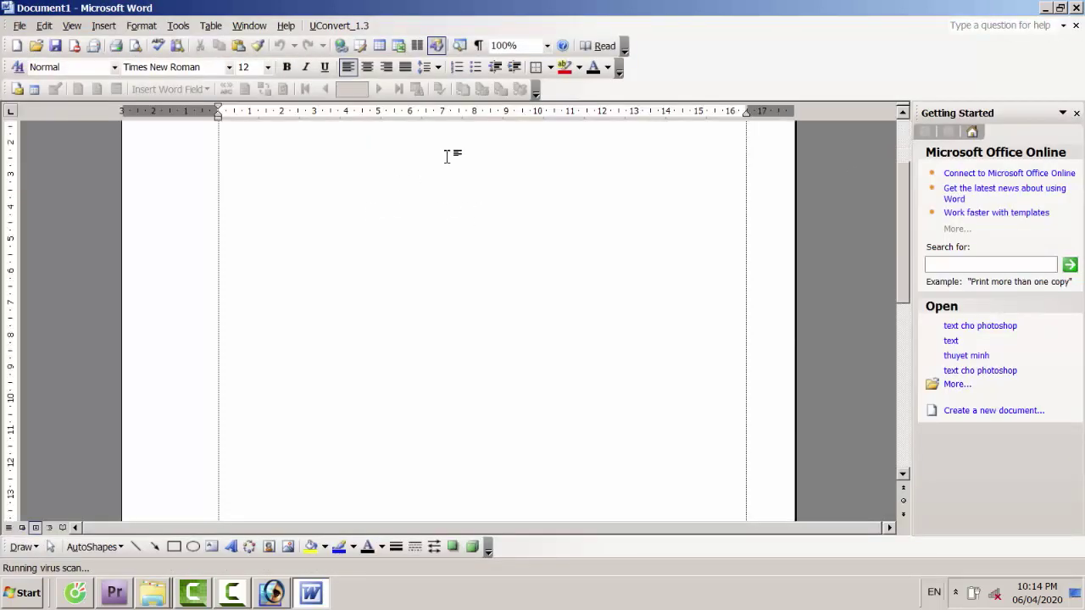
Step: Insert the CON DAU CO QUAN picture from DATA (D:)\scan on a centred line lower down
left_click(368, 68)
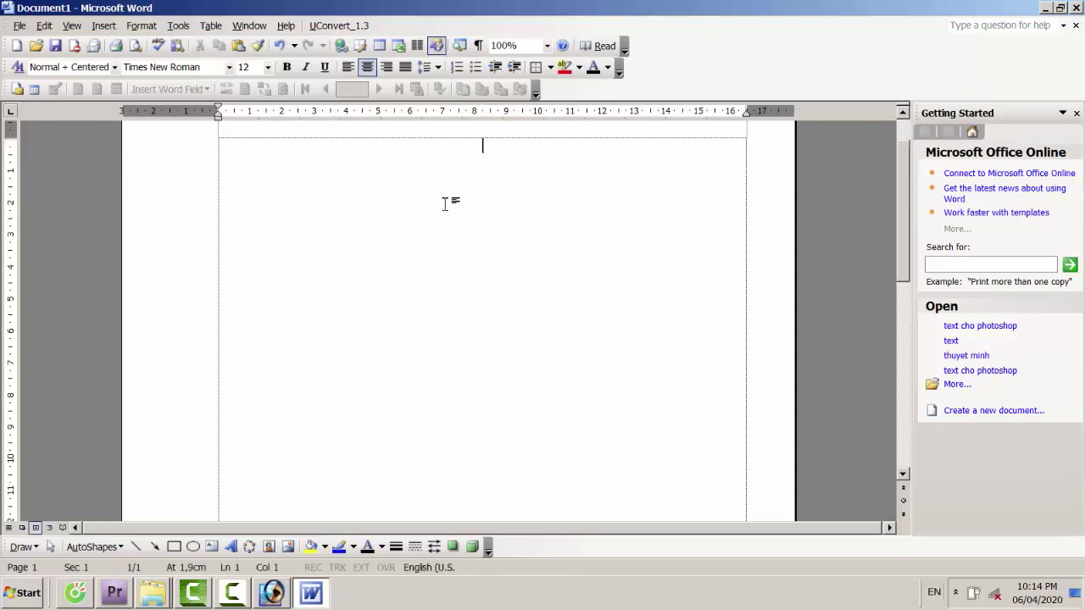
double_click(482, 244)
left_click(104, 25)
mouse_move(127, 99)
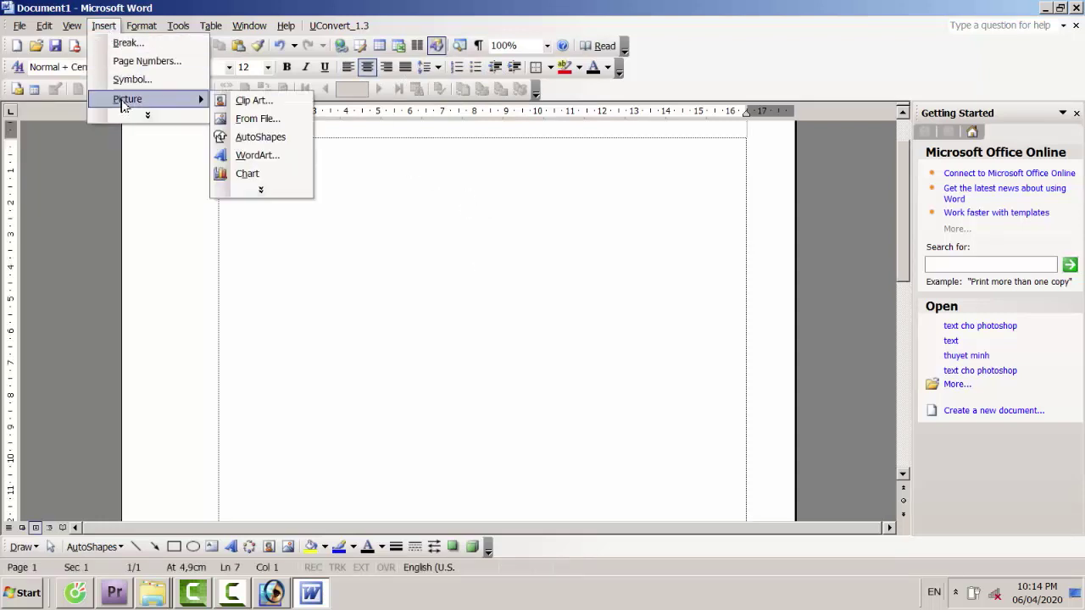
left_click(254, 120)
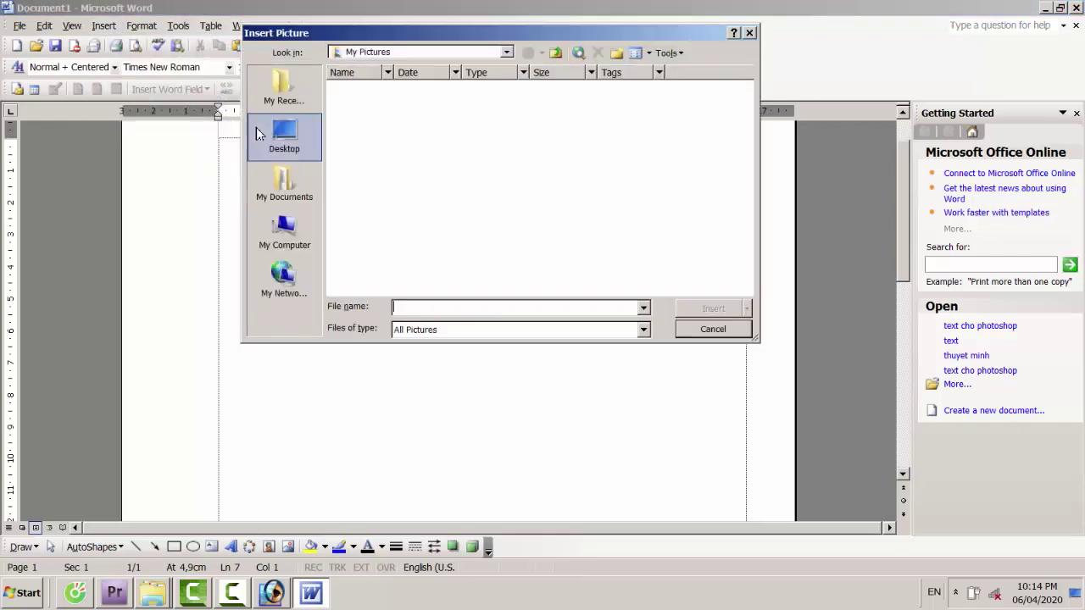
left_click(506, 54)
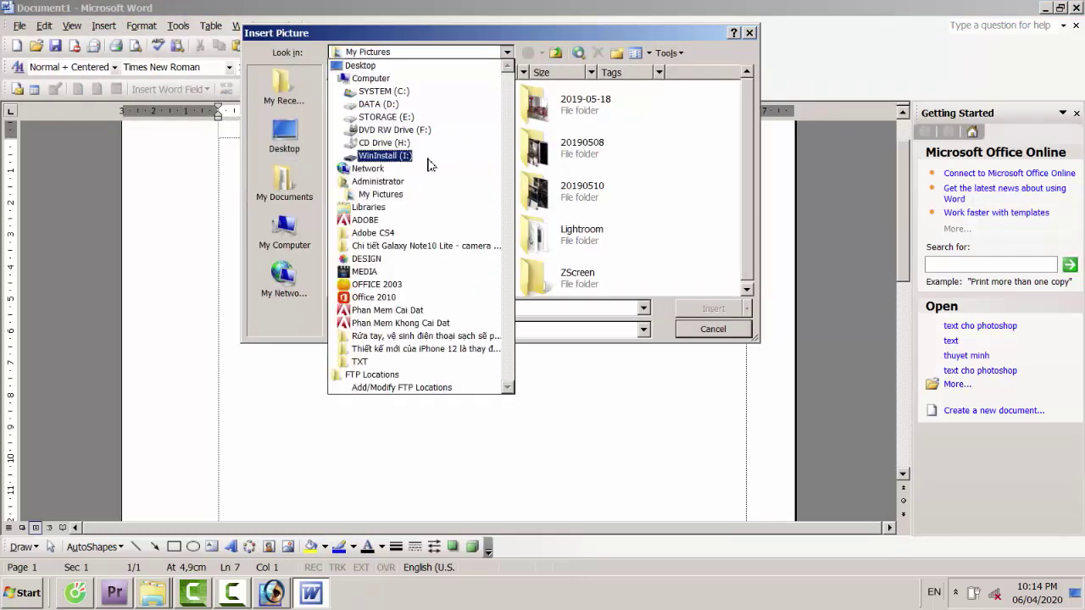
left_click(377, 104)
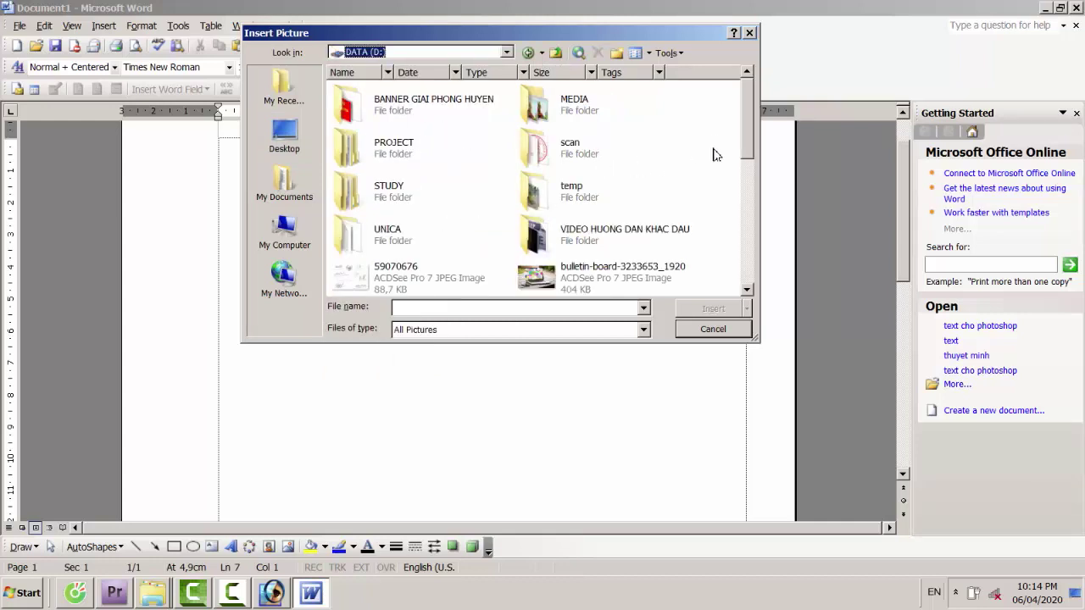
double_click(562, 155)
left_click(384, 118)
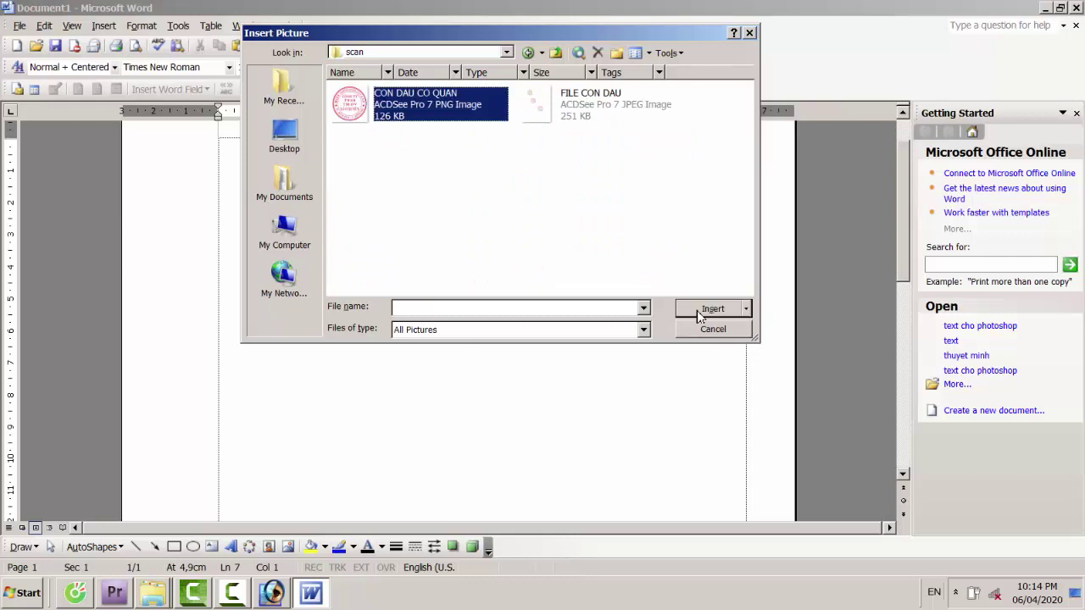
left_click(697, 310)
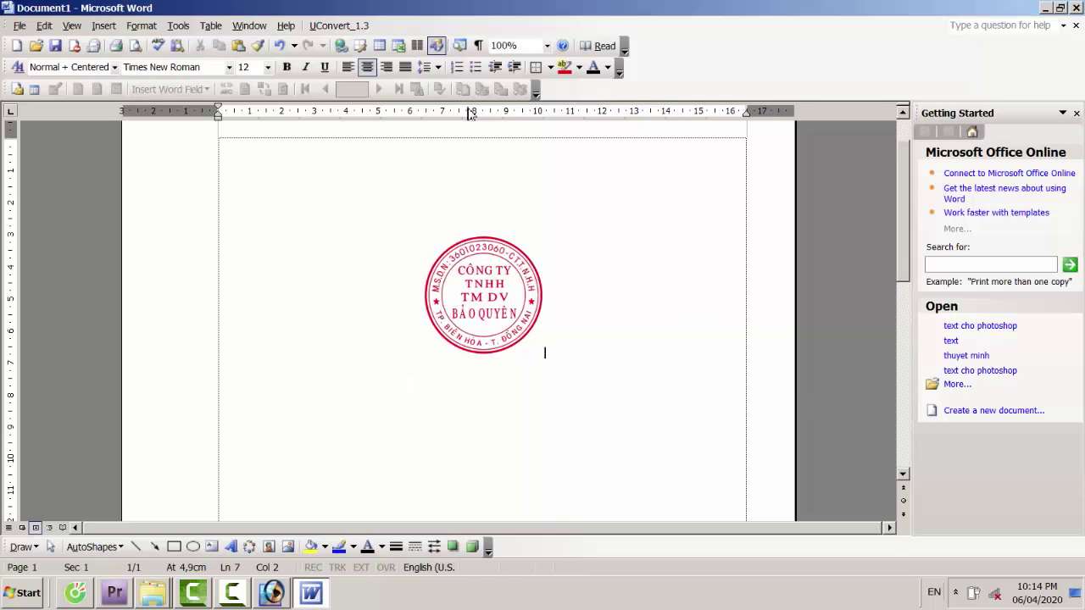
Step: Zoom the Word page to 150% and place the cursor above the centred stamp
left_click(547, 46)
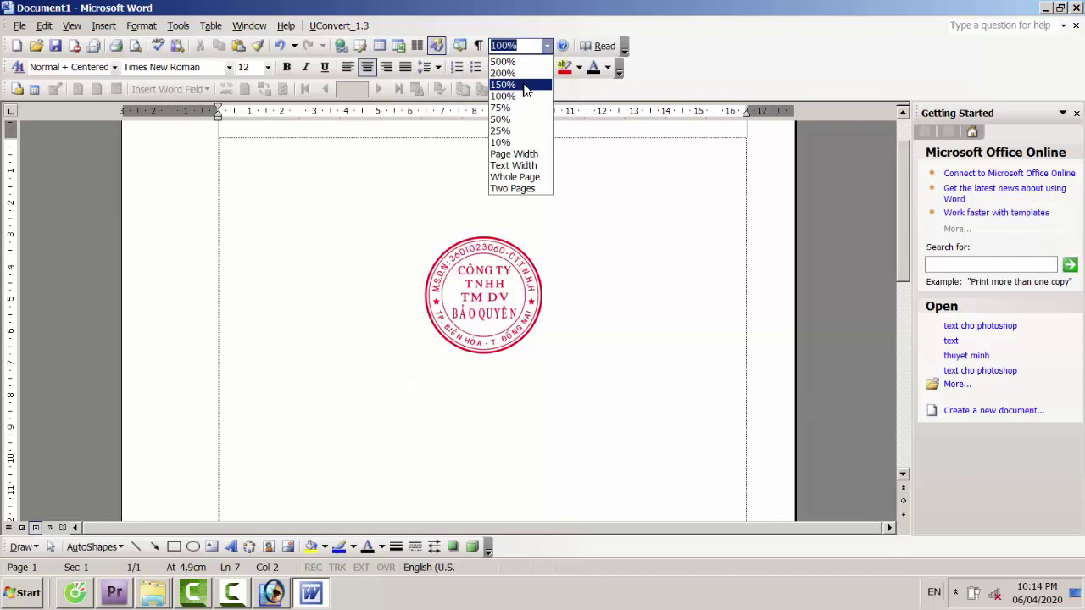
left_click(525, 85)
scroll(455, 157, "up", 1)
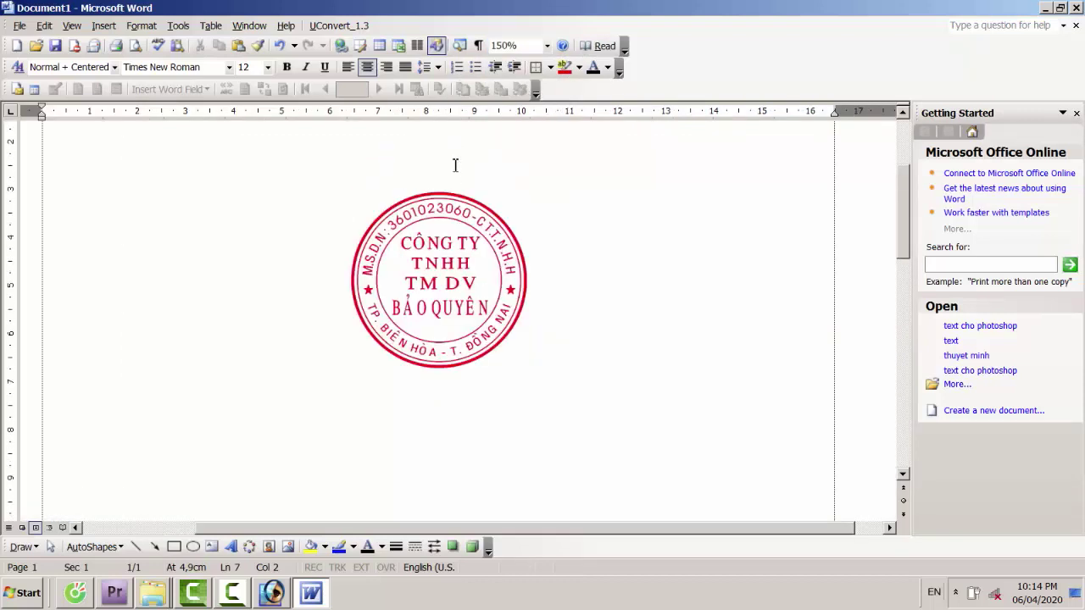
scroll(453, 169, "up", 1)
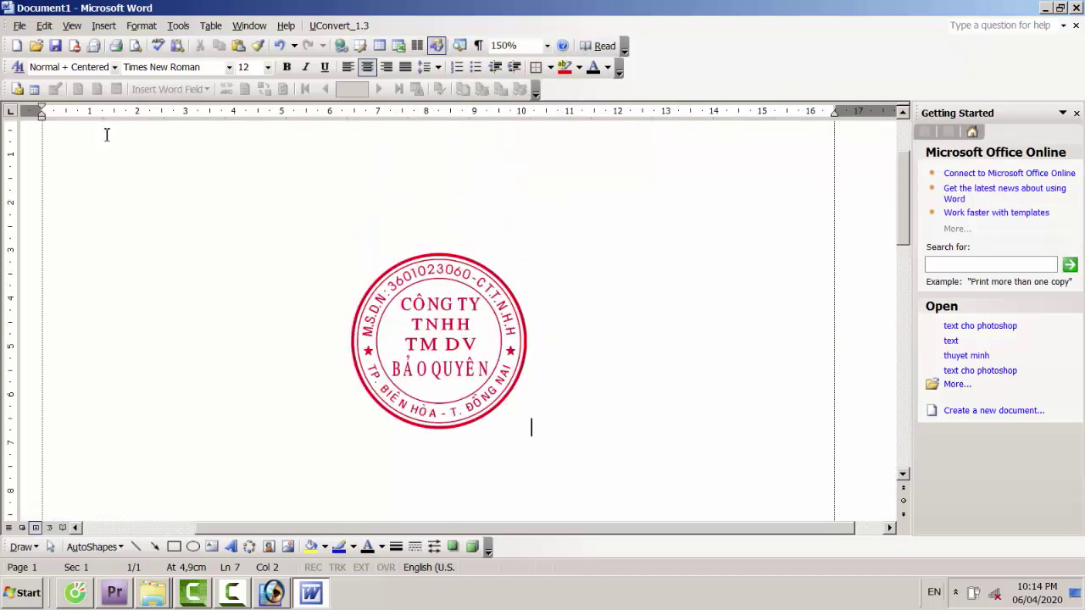
left_click(20, 25)
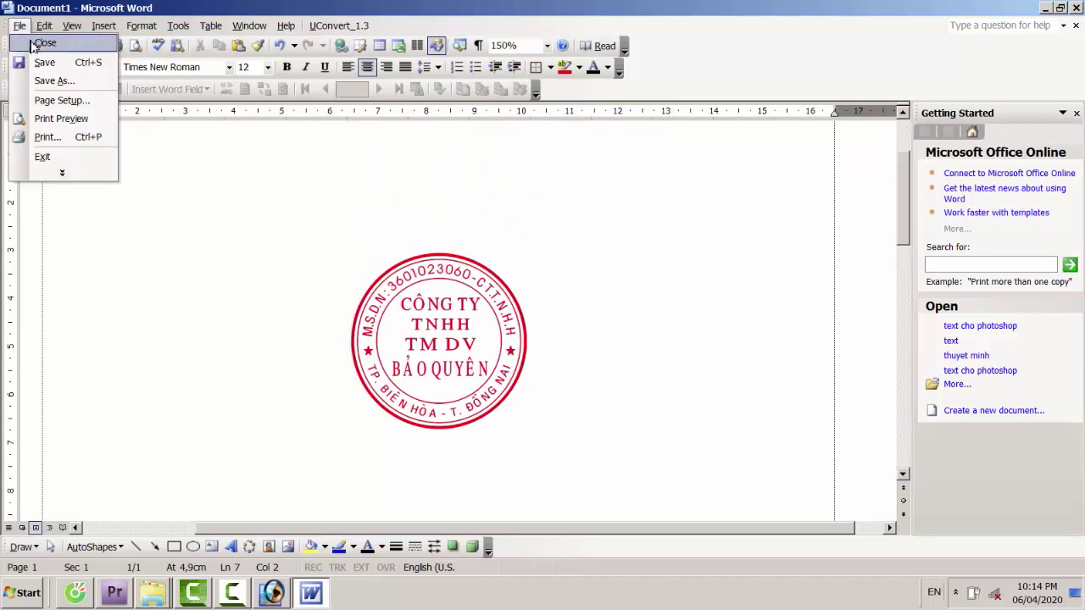
left_click(312, 173)
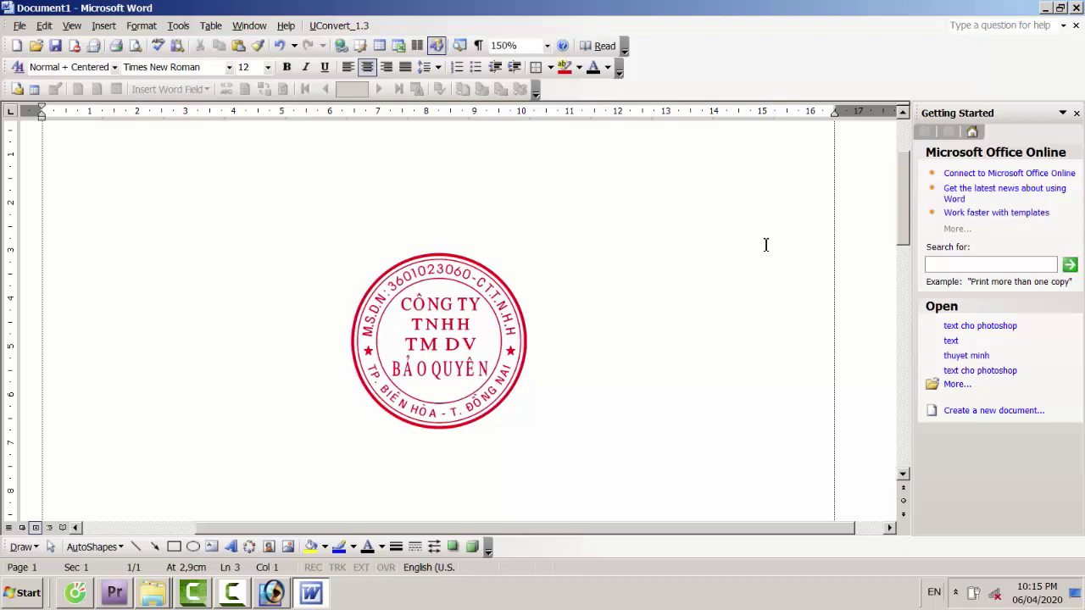
Step: Start the caption with 'Sang' and switch Unikey to Unicode dựng sẵn
type("SANG")
key("BackSpace")
key("BackSpace")
key("BackSpace")
type("an")
type("g ")
type("Uw")
key("BackSpace")
key("BackSpace")
left_click(958, 591)
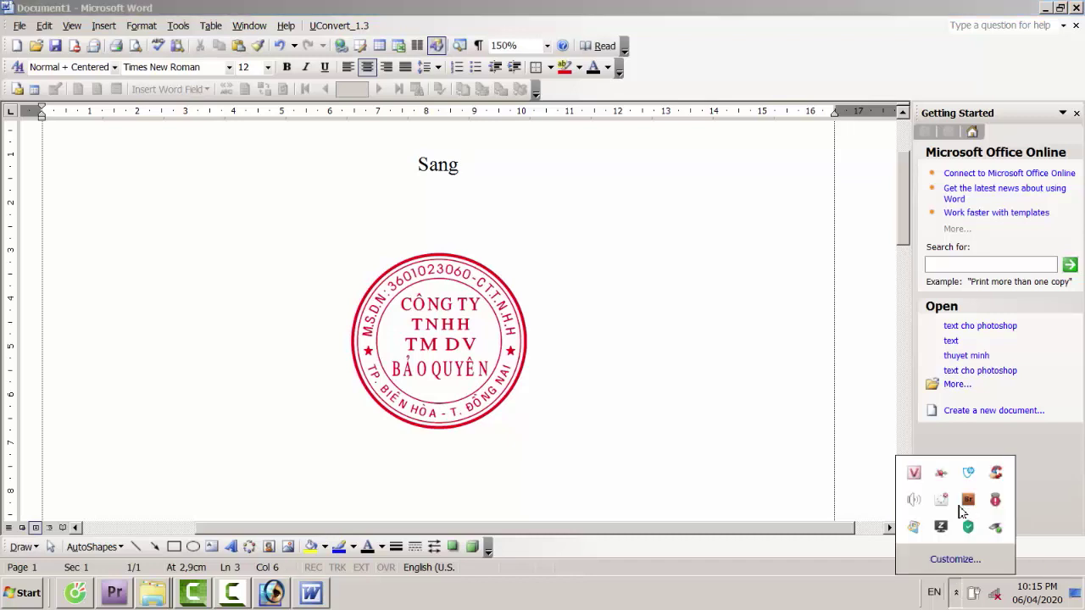
right_click(921, 481)
left_click(810, 386)
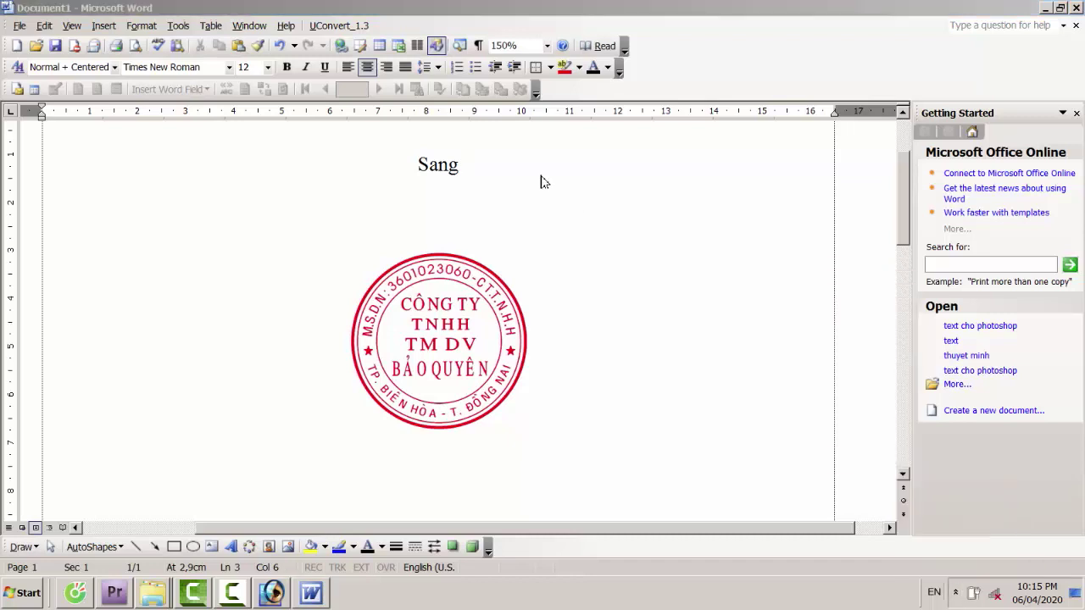
Step: Complete the caption 'Sang word chèn vào để kiểm tra có đạt yêu cầu chưa là xong !' and start saving
left_click(543, 175)
type("word chef")
type("n")
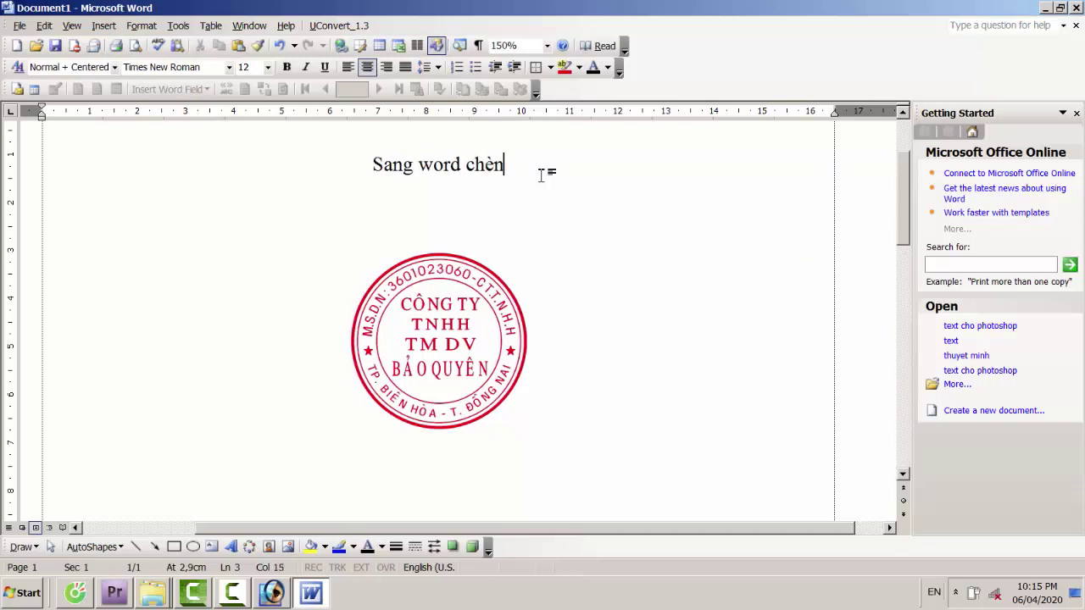
type("vap")
key("BackSpace")
type("o")
type(" để kiểm tra co")
type(" đat")
type("yêu cau chuwa la")
type("xong")
type("!")
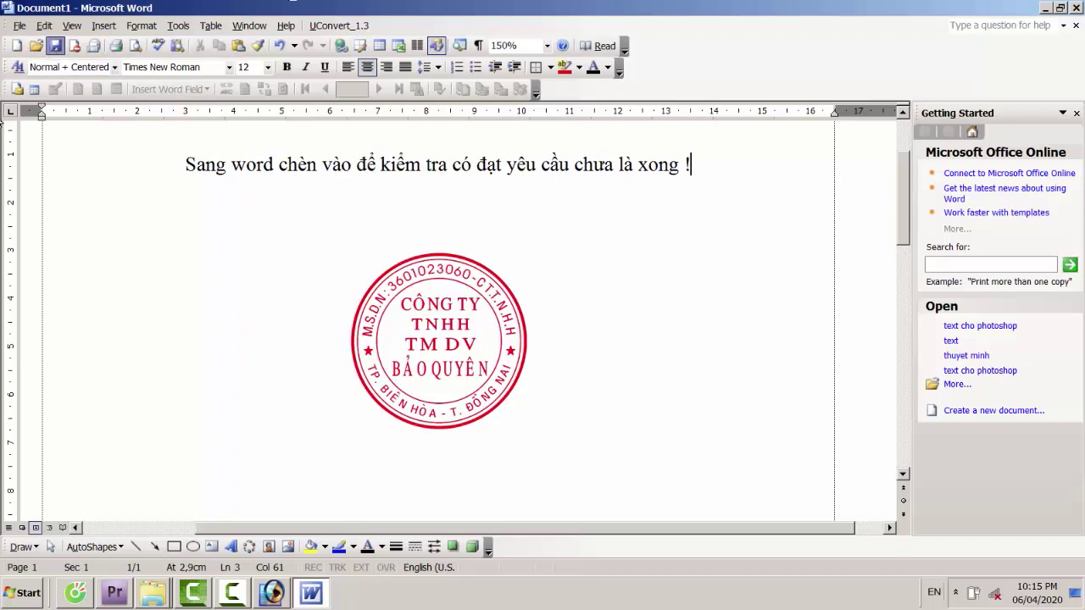
left_click(55, 46)
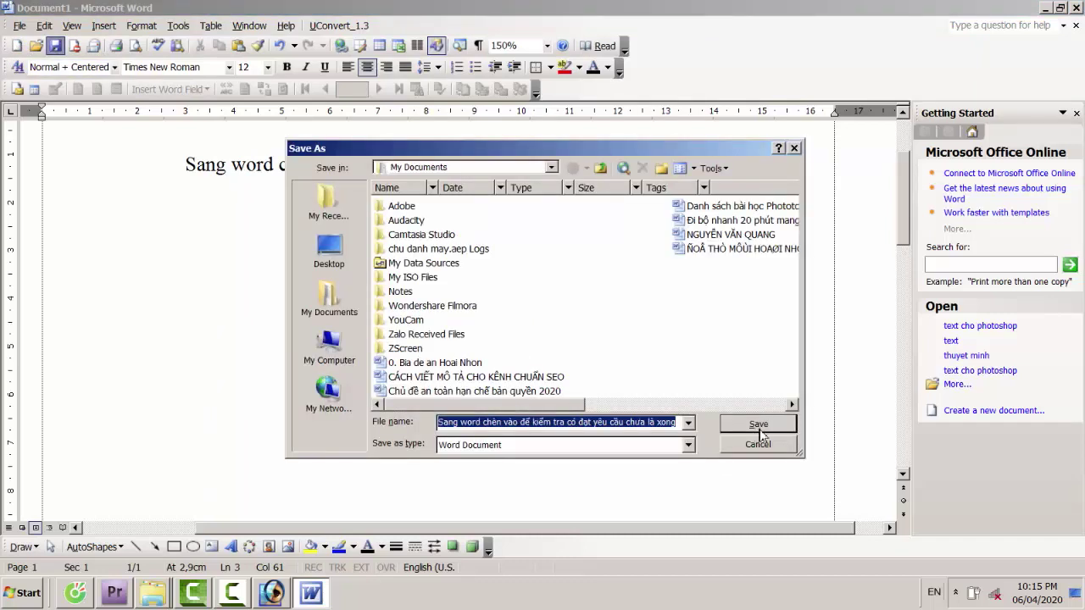
Step: Save to My Documents as a Word Document, keeping the caption text as its file name
left_click(760, 429)
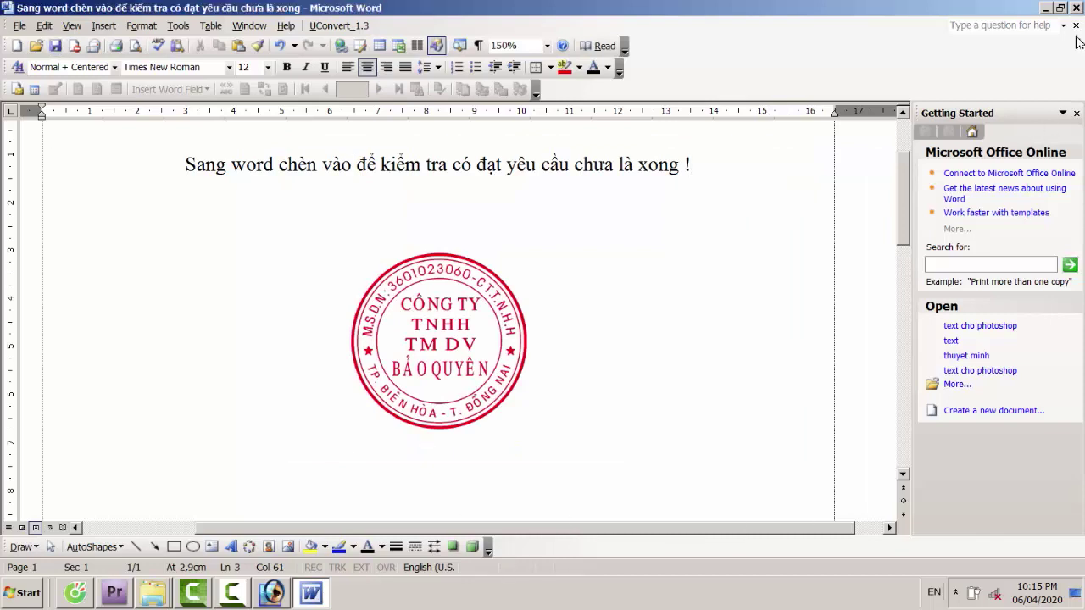